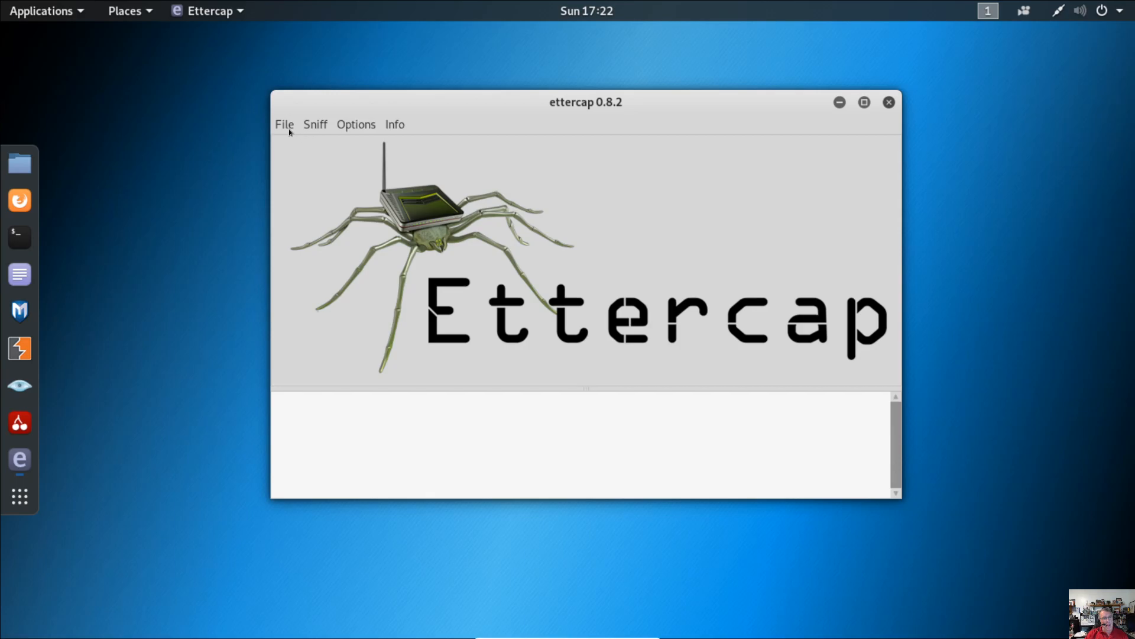
Start unified sniffing and scan the local network for hosts
{"action": "left_click", "coordinate": [310, 128]}
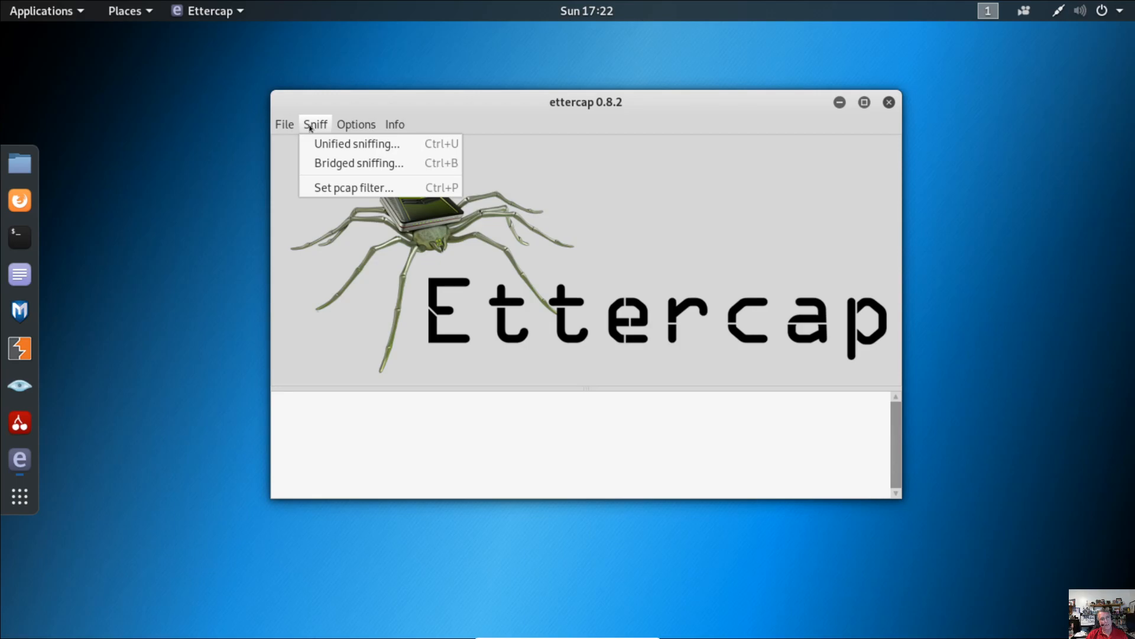
{"action": "left_click", "coordinate": [325, 143]}
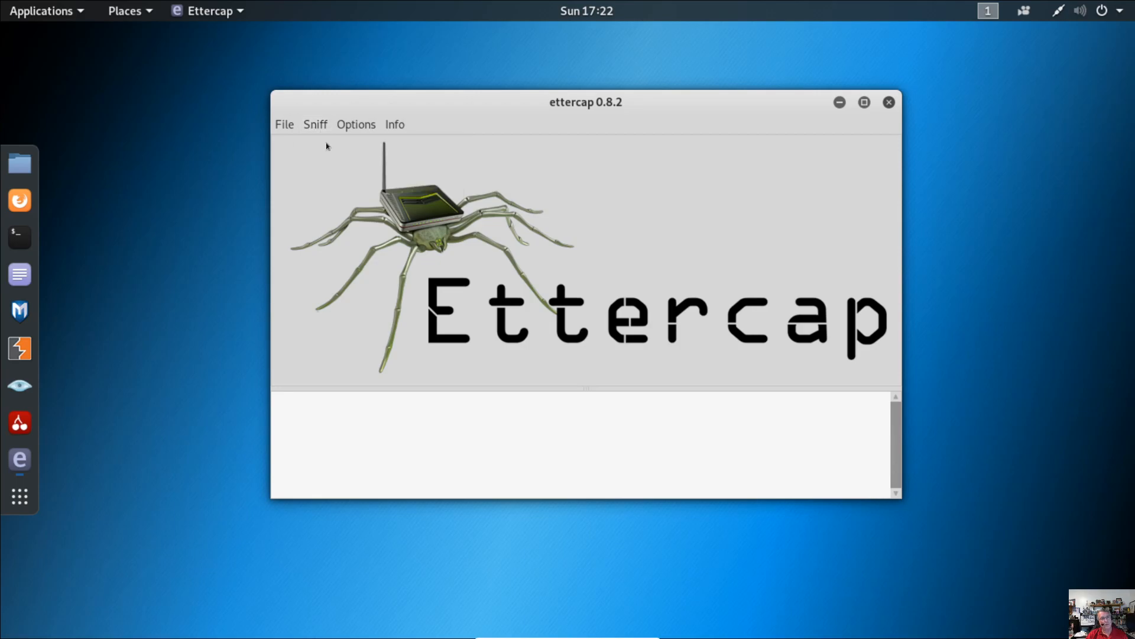
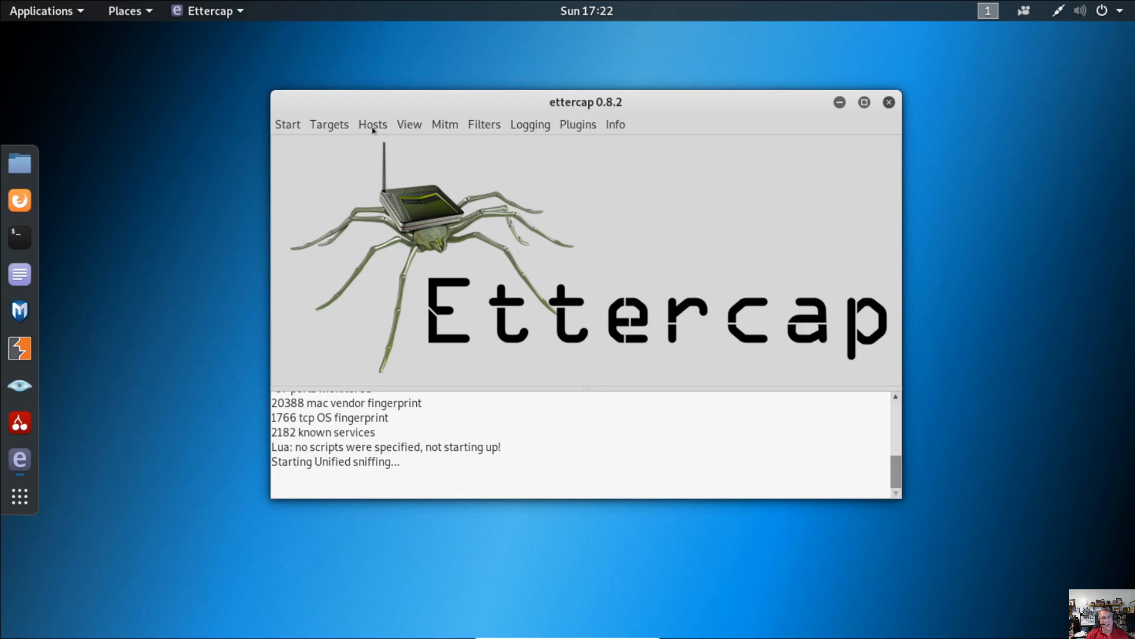
{"action": "left_click", "coordinate": [372, 127]}
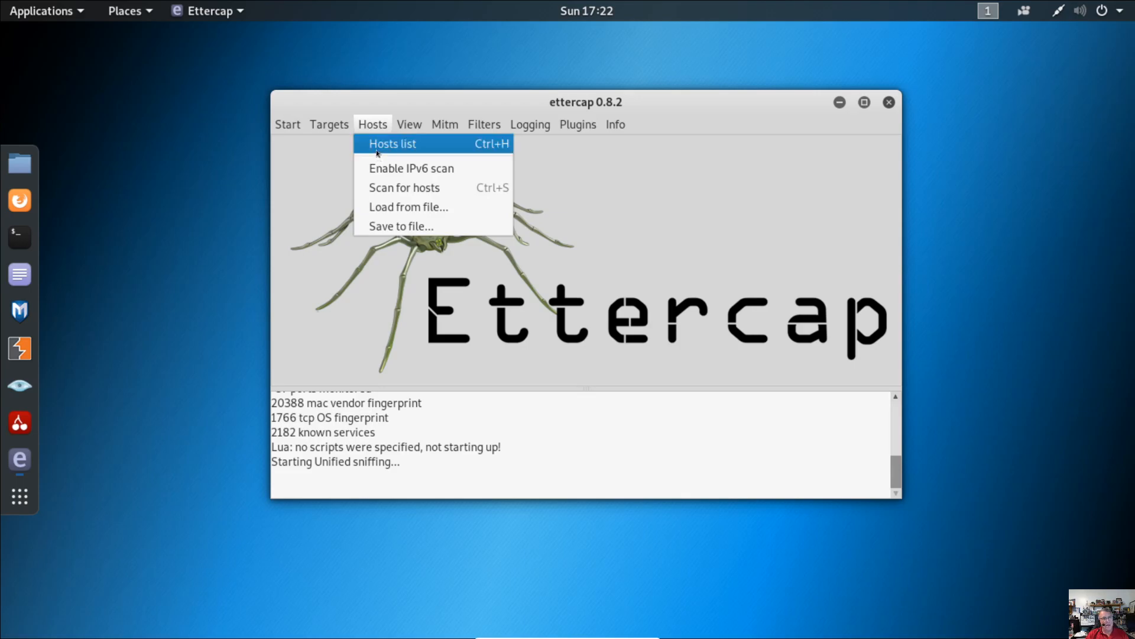
{"action": "left_click", "coordinate": [394, 189]}
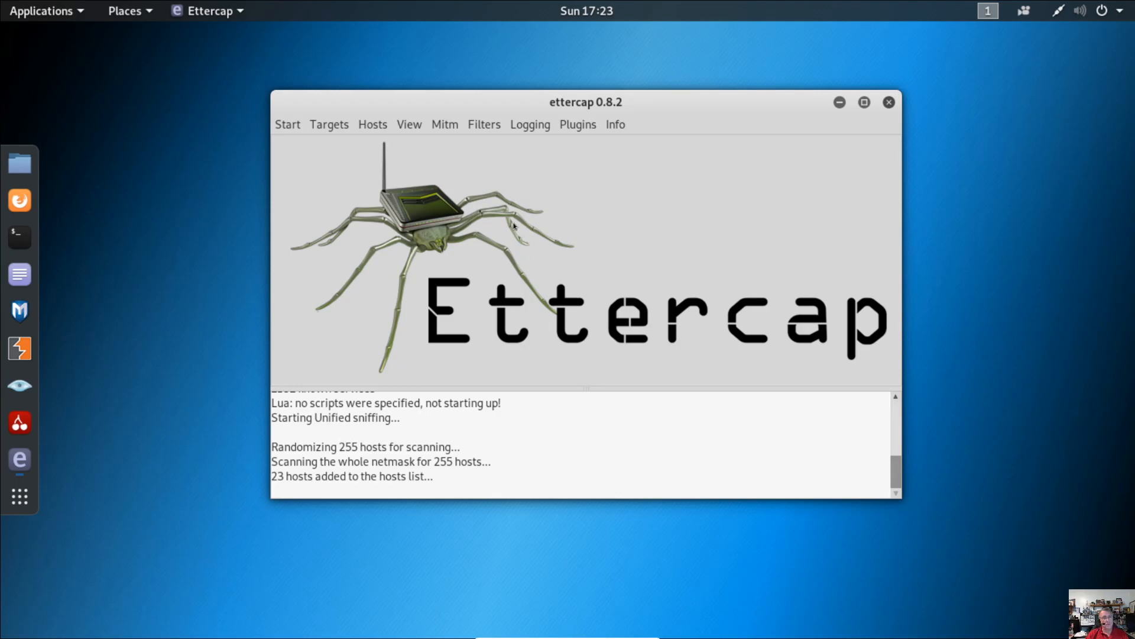
Open the list of discovered hosts and look through its IP and MAC addresses
{"action": "left_click", "coordinate": [372, 124]}
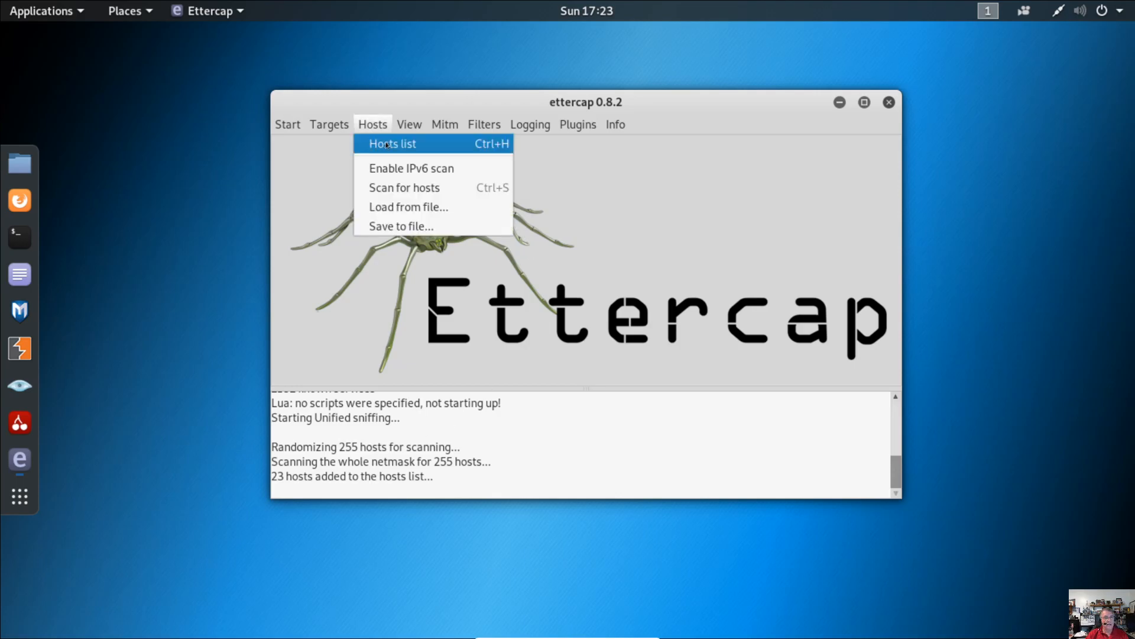
{"action": "left_click", "coordinate": [379, 144]}
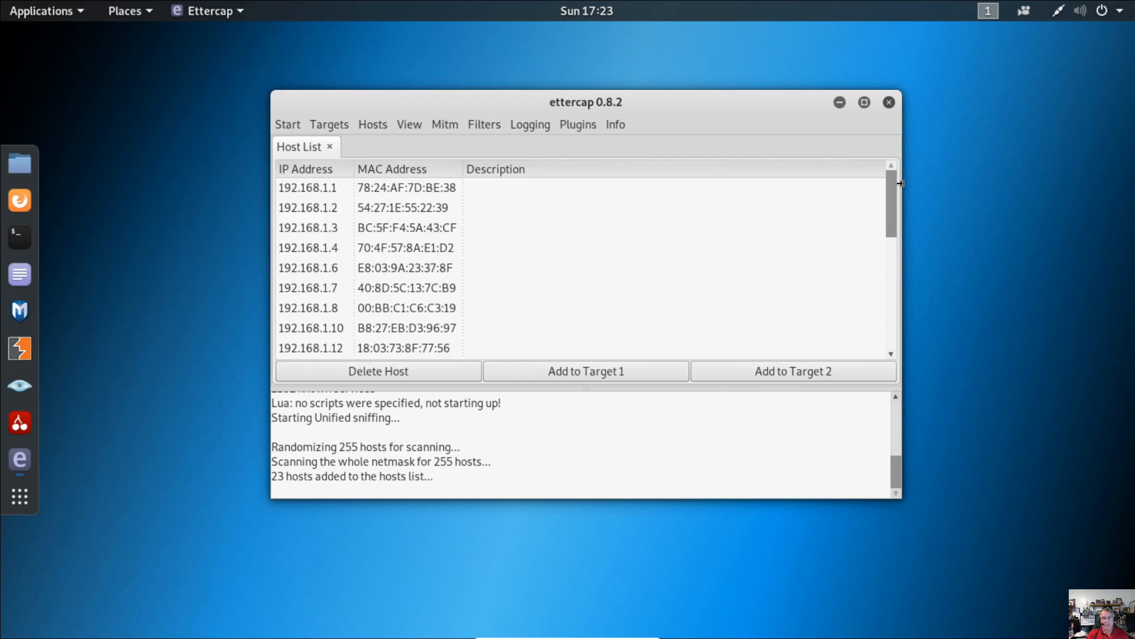
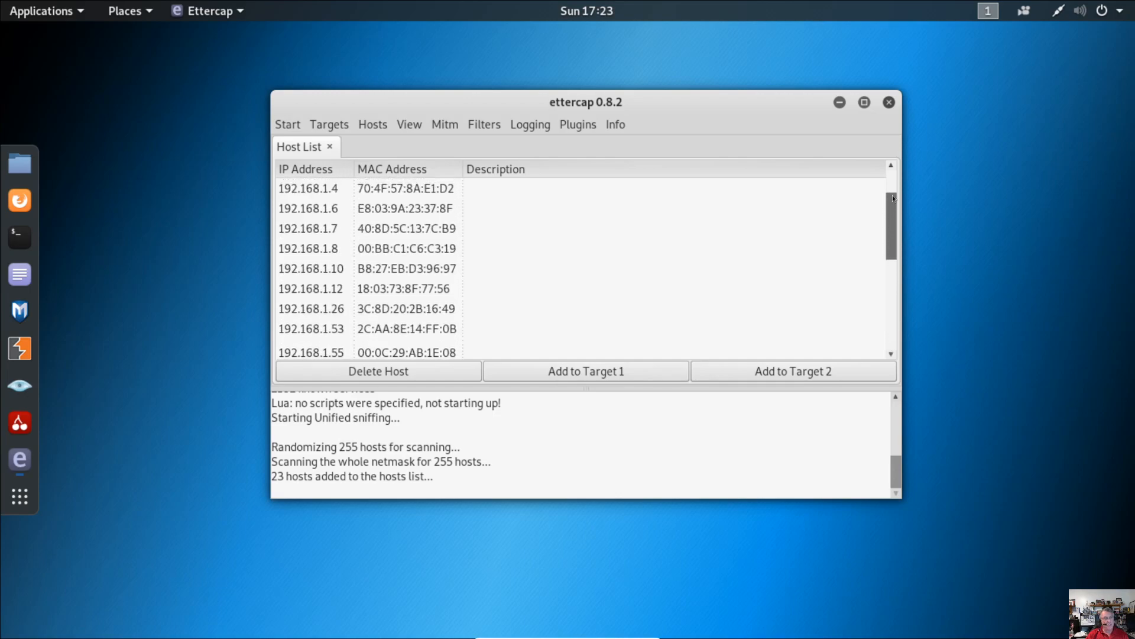
{"action": "left_click_drag", "start_coordinate": [893, 198], "coordinate": [895, 175]}
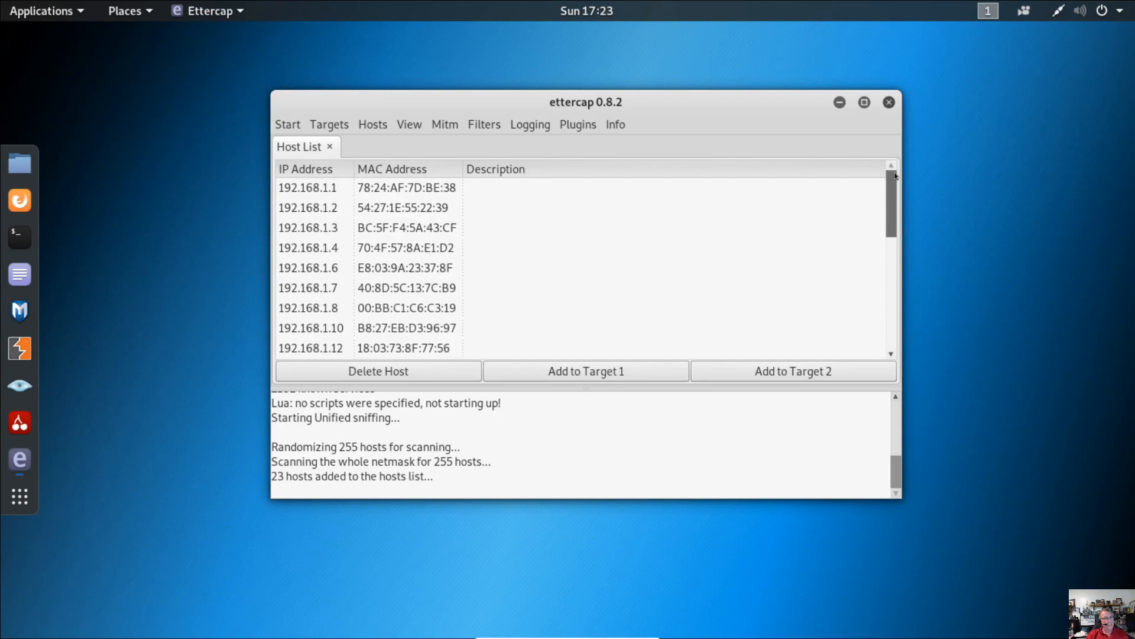
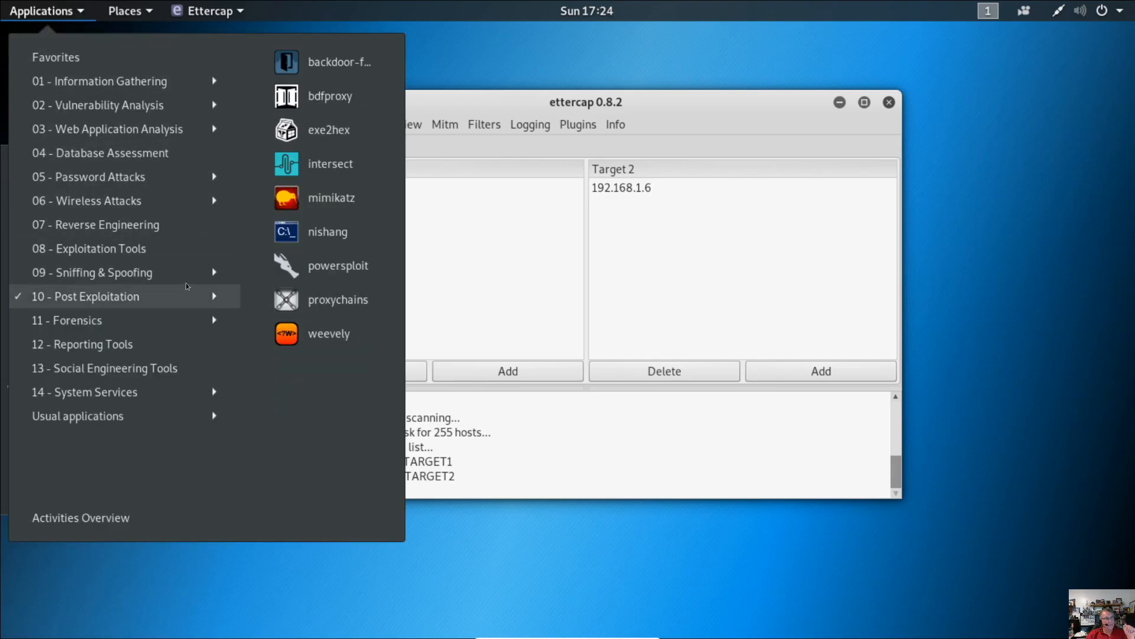
Launch Wireshark from the sniffing and spoofing tools and start a packet capture on the eth0 interface
{"action": "mouse_move", "coordinate": [187, 274]}
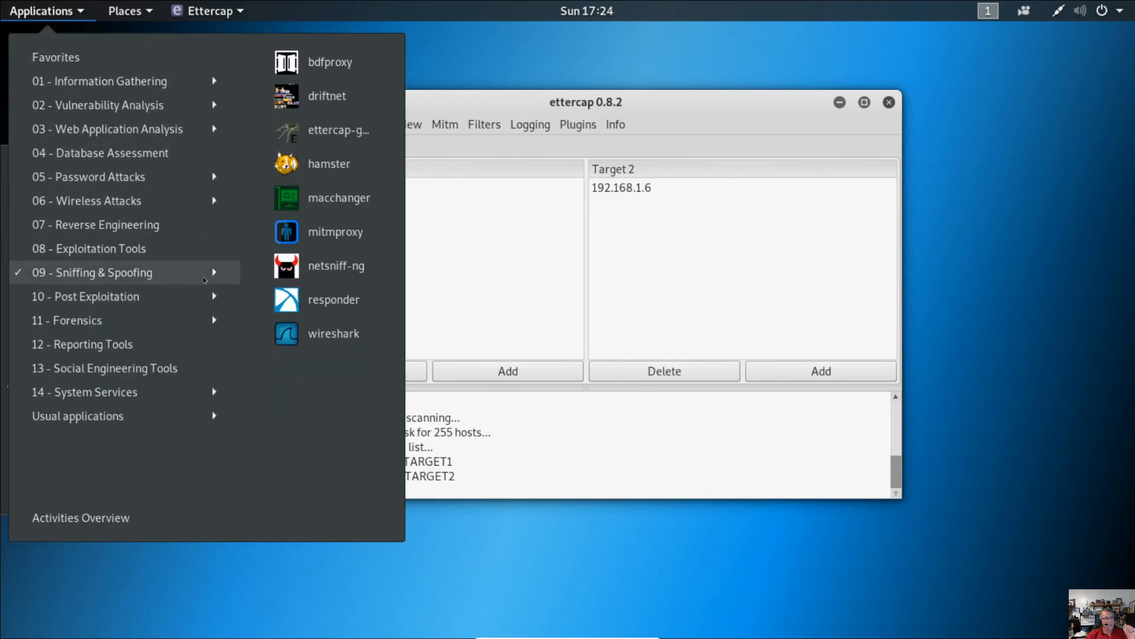
{"action": "left_click", "coordinate": [310, 342]}
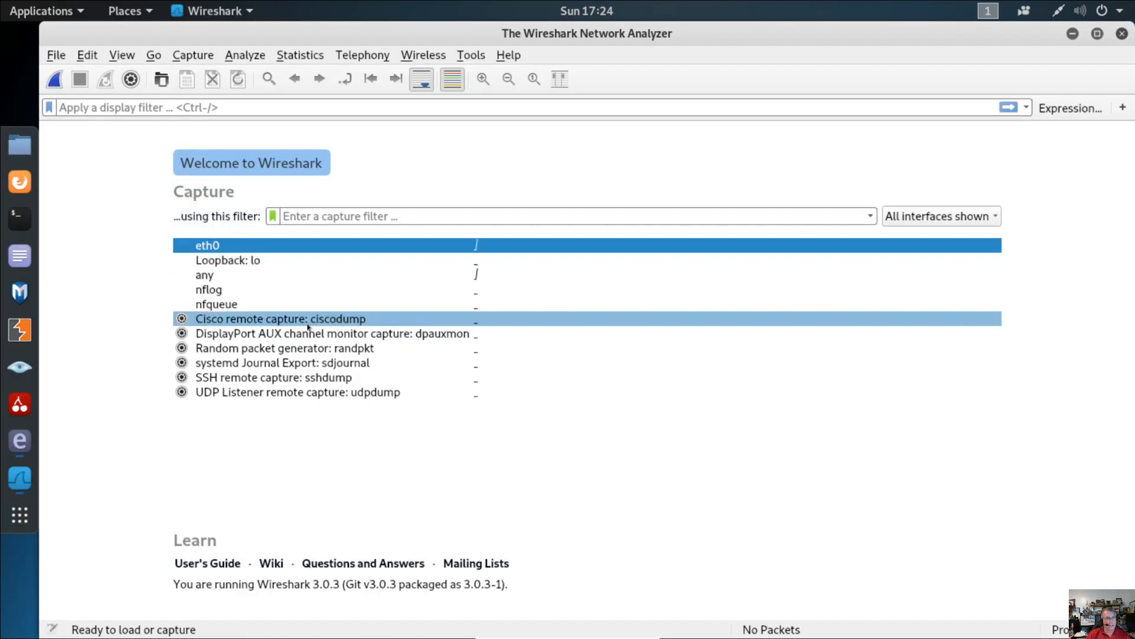
{"action": "left_click", "coordinate": [482, 245]}
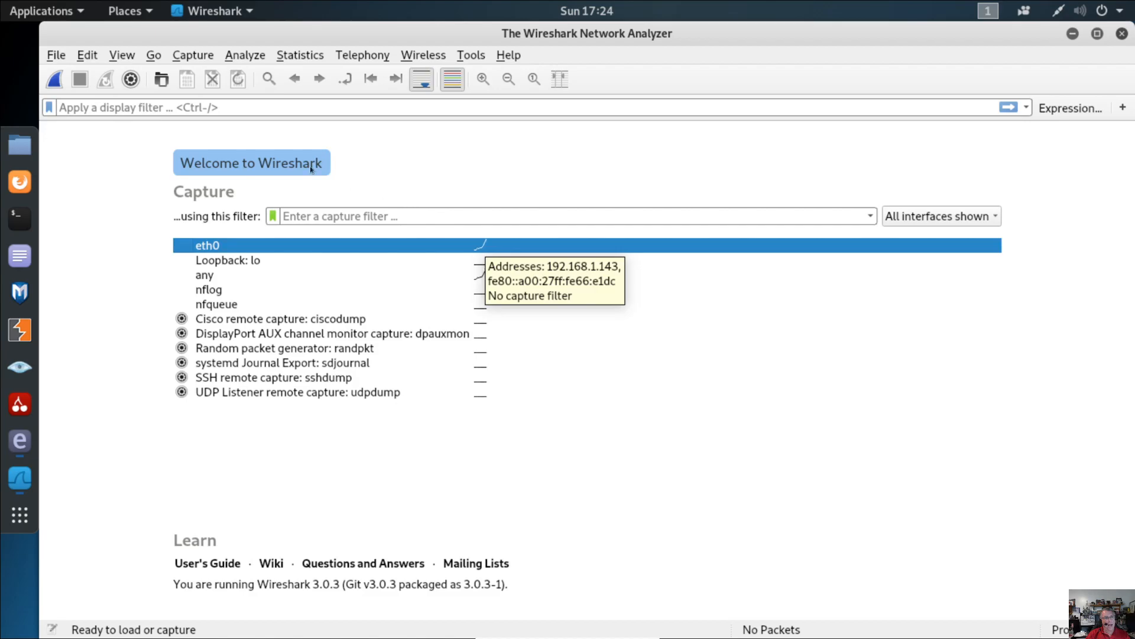
{"action": "left_click", "coordinate": [55, 80]}
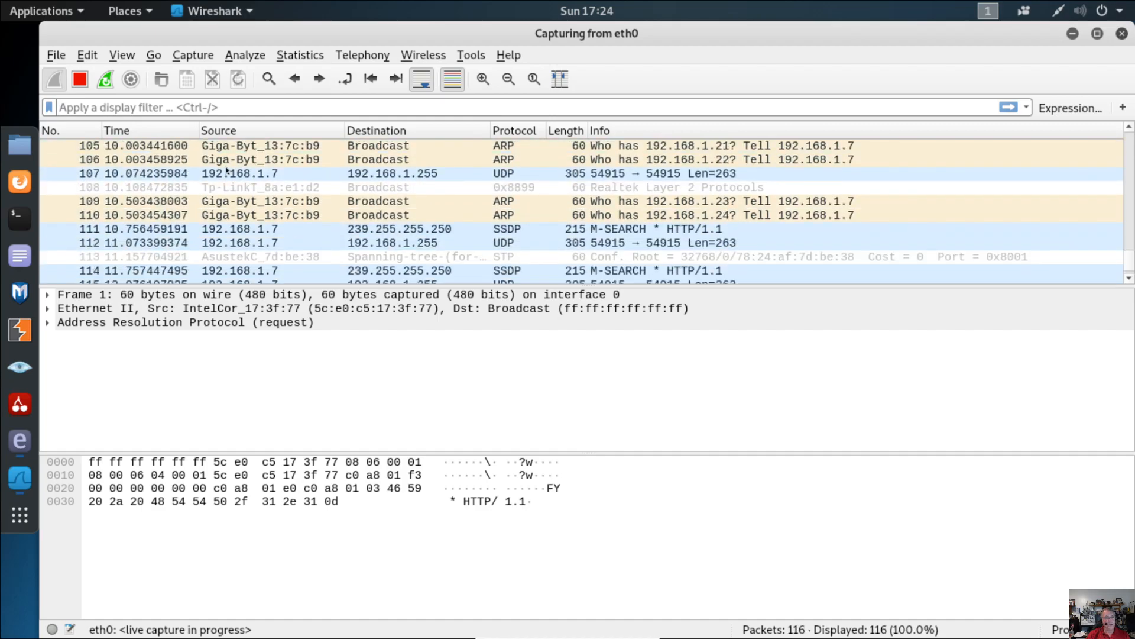
Stop the running capture and apply the display filter "arp" to the captured packets
{"action": "left_click", "coordinate": [81, 81]}
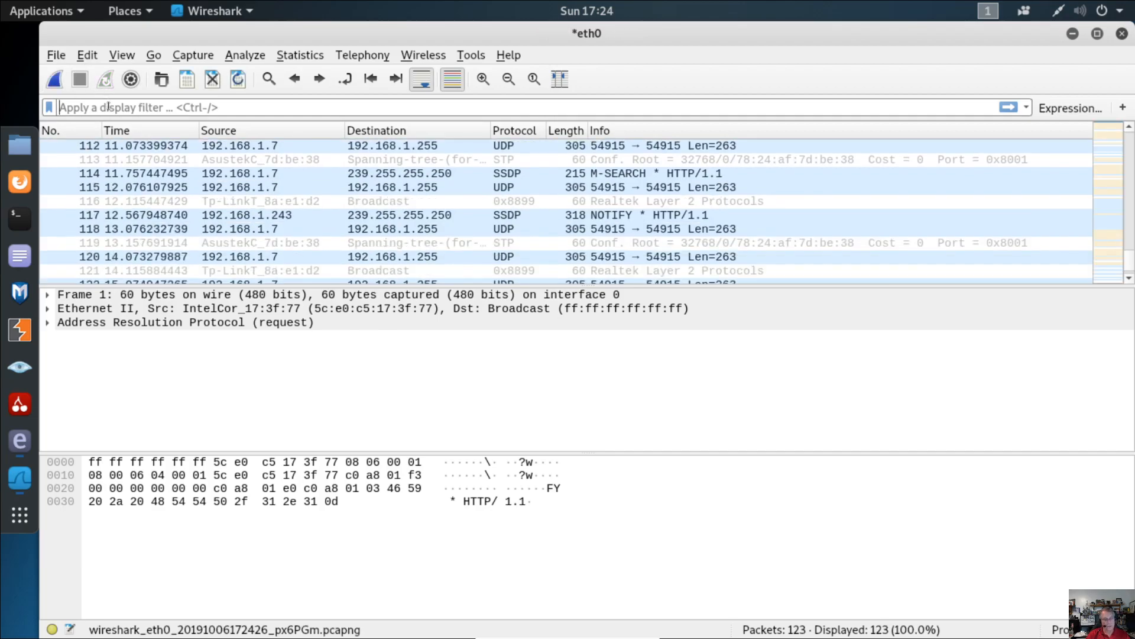
{"action": "left_click", "coordinate": [108, 105]}
{"action": "type", "text": "arp"}
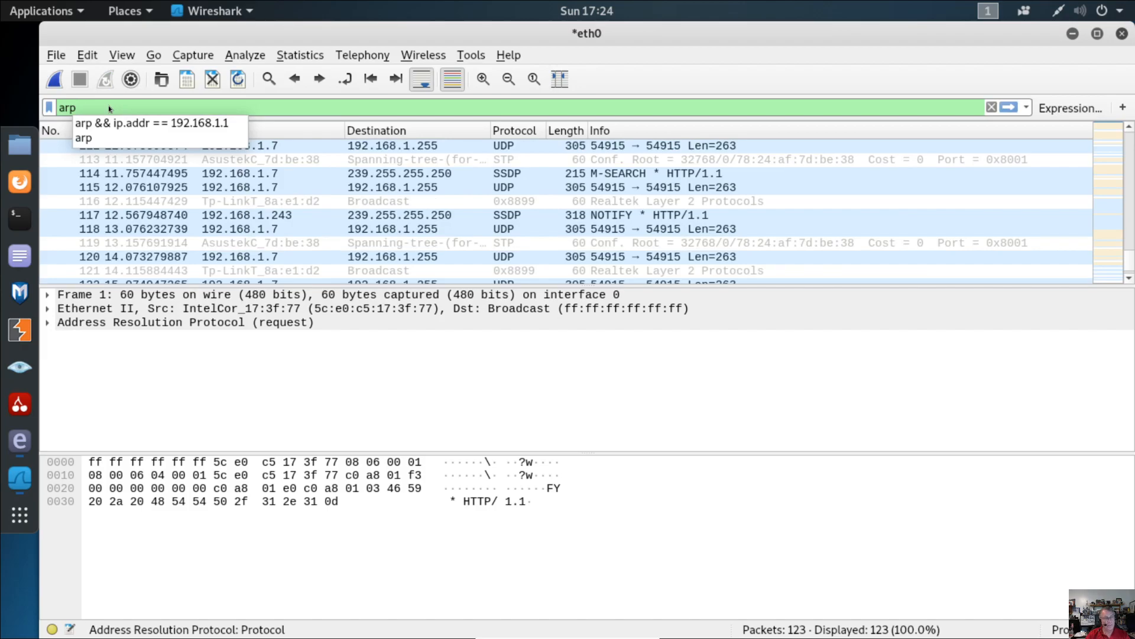
{"action": "key", "text": "Return"}
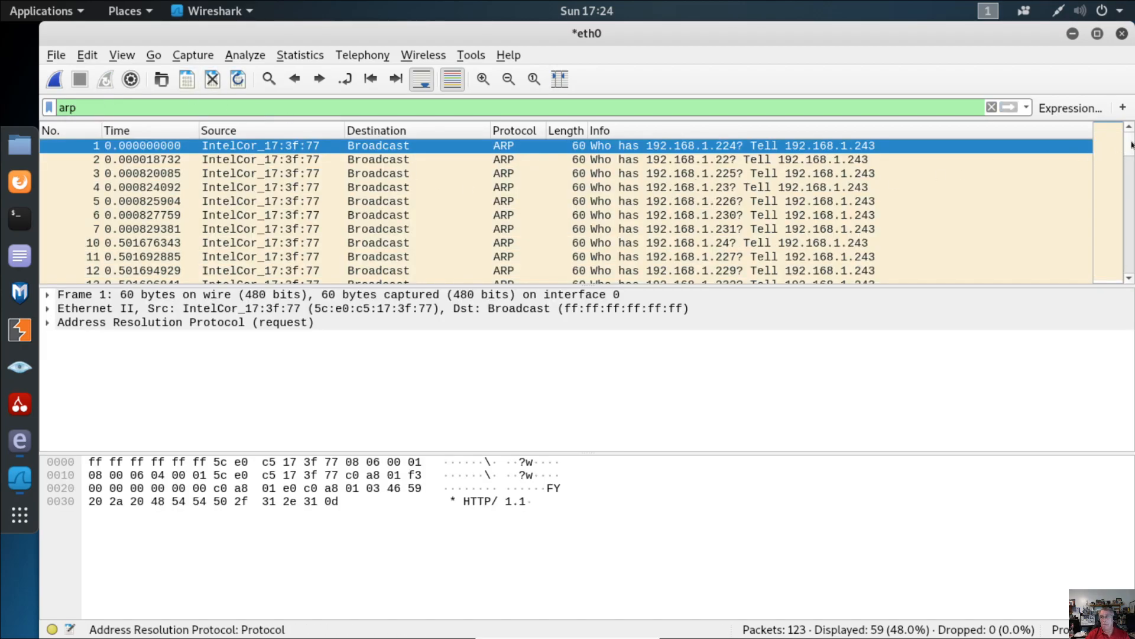
Examine the filtered ARP packets, comparing their sources, destinations and the requests in the Info column
{"action": "scroll", "coordinate": [943, 204], "scroll_direction": "down", "scroll_amount": 3}
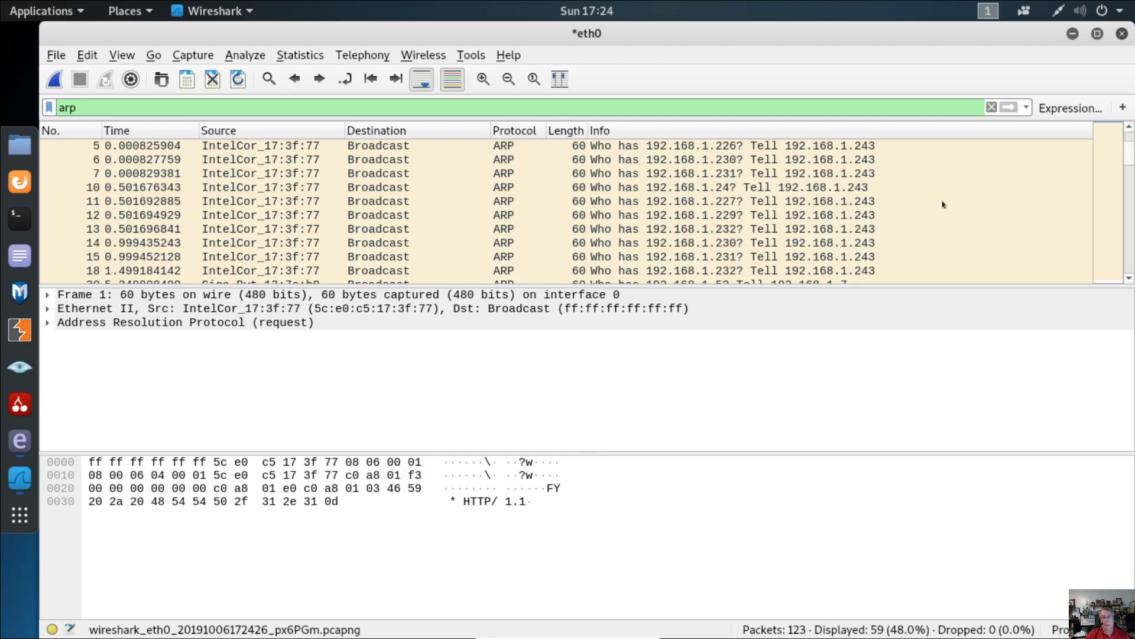
{"action": "scroll", "coordinate": [944, 204], "scroll_direction": "down", "scroll_amount": 1}
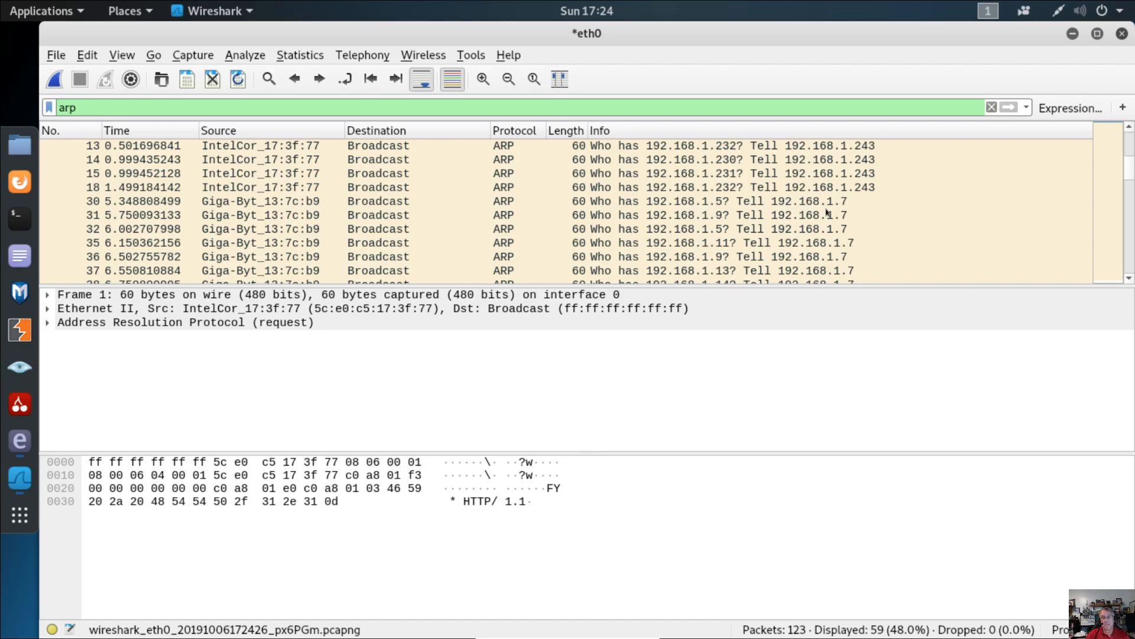
{"action": "scroll", "coordinate": [827, 212], "scroll_direction": "down", "scroll_amount": 2}
{"action": "scroll", "coordinate": [827, 212], "scroll_direction": "down", "scroll_amount": 2}
{"action": "scroll", "coordinate": [827, 211], "scroll_direction": "up", "scroll_amount": 7}
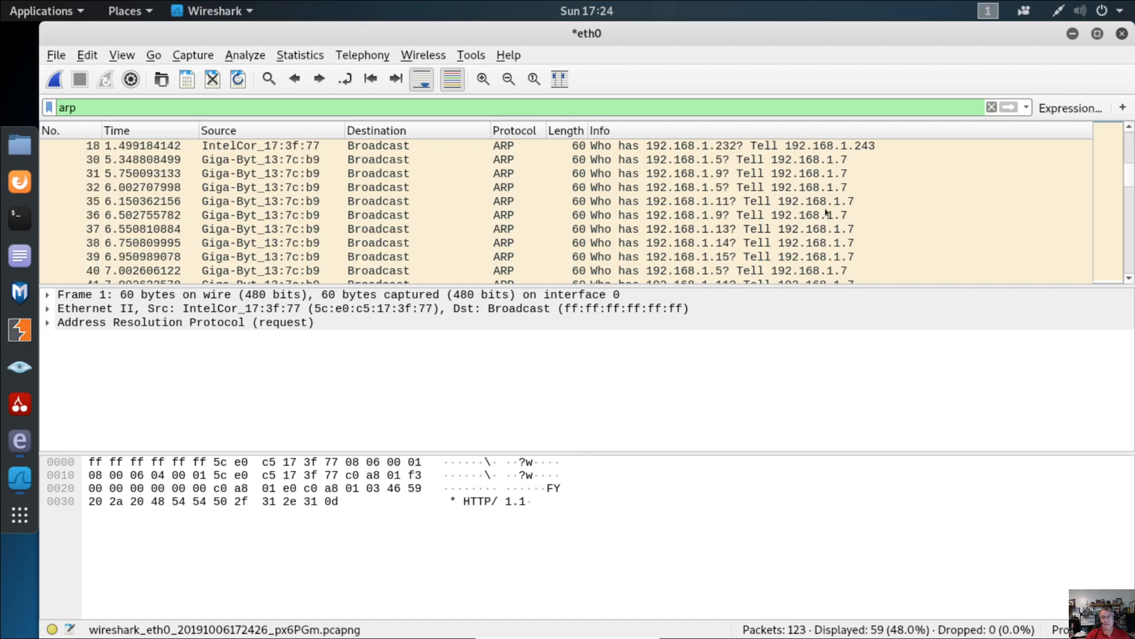
{"action": "scroll", "coordinate": [827, 212], "scroll_direction": "up", "scroll_amount": 1}
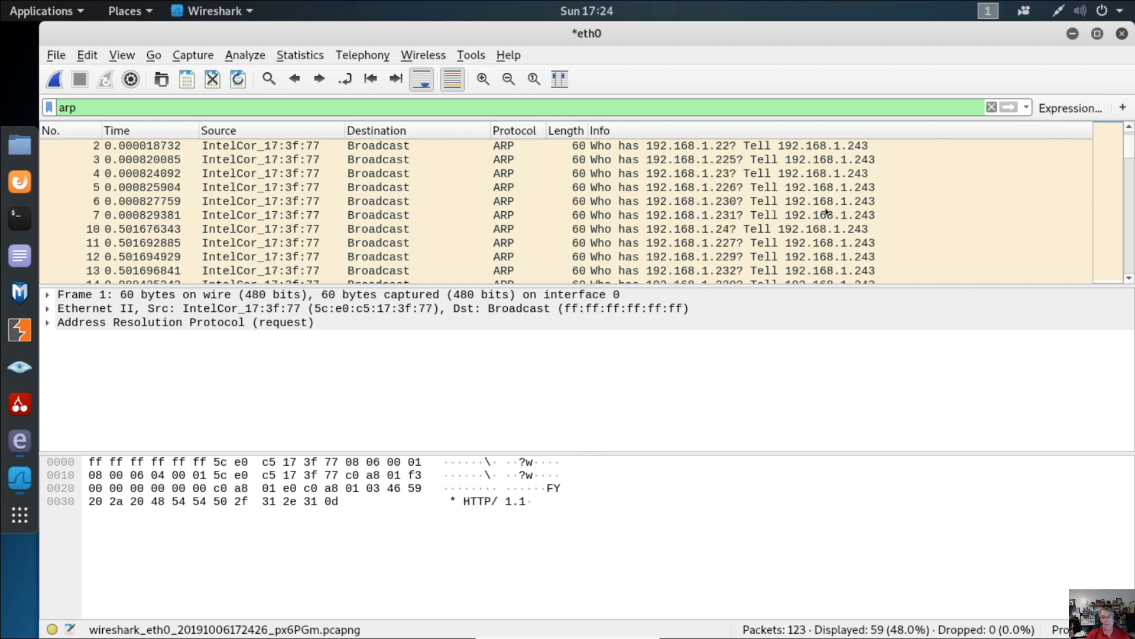
{"action": "scroll", "coordinate": [827, 212], "scroll_direction": "up", "scroll_amount": 1}
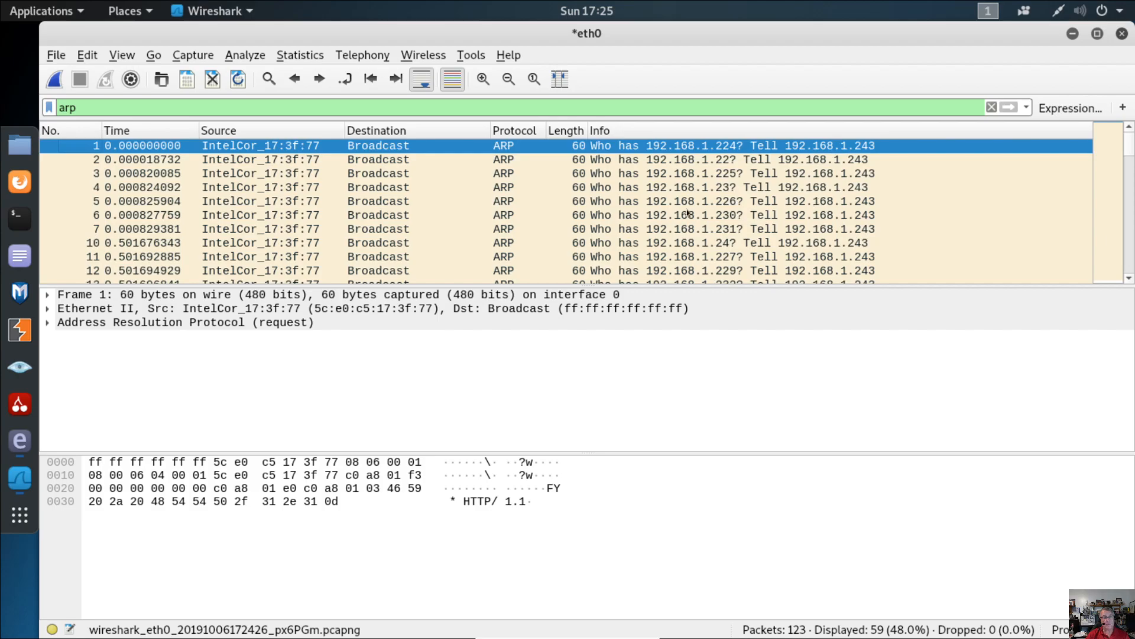
{"action": "scroll", "coordinate": [763, 202], "scroll_direction": "down", "scroll_amount": 8}
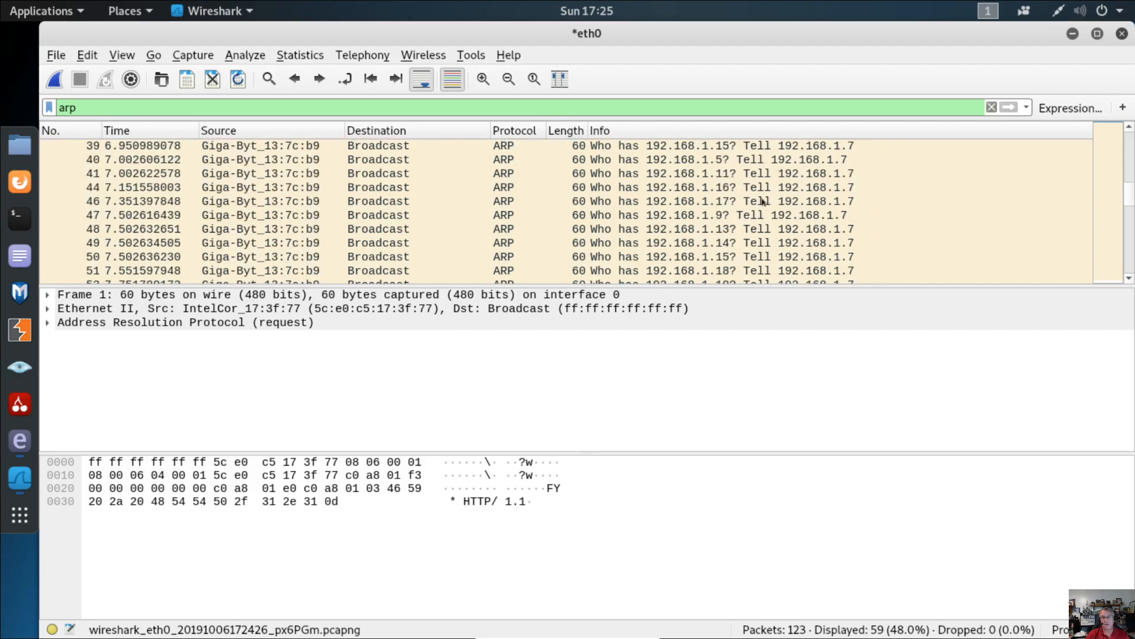
{"action": "scroll", "coordinate": [763, 201], "scroll_direction": "down", "scroll_amount": 10}
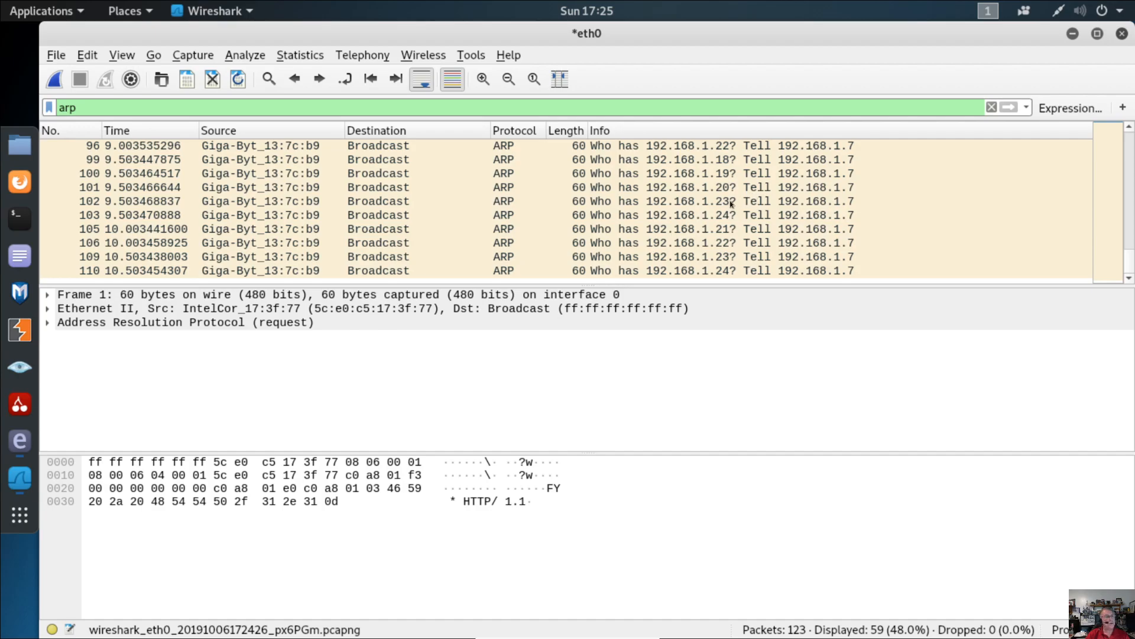
{"action": "scroll", "coordinate": [732, 204], "scroll_direction": "up", "scroll_amount": 8}
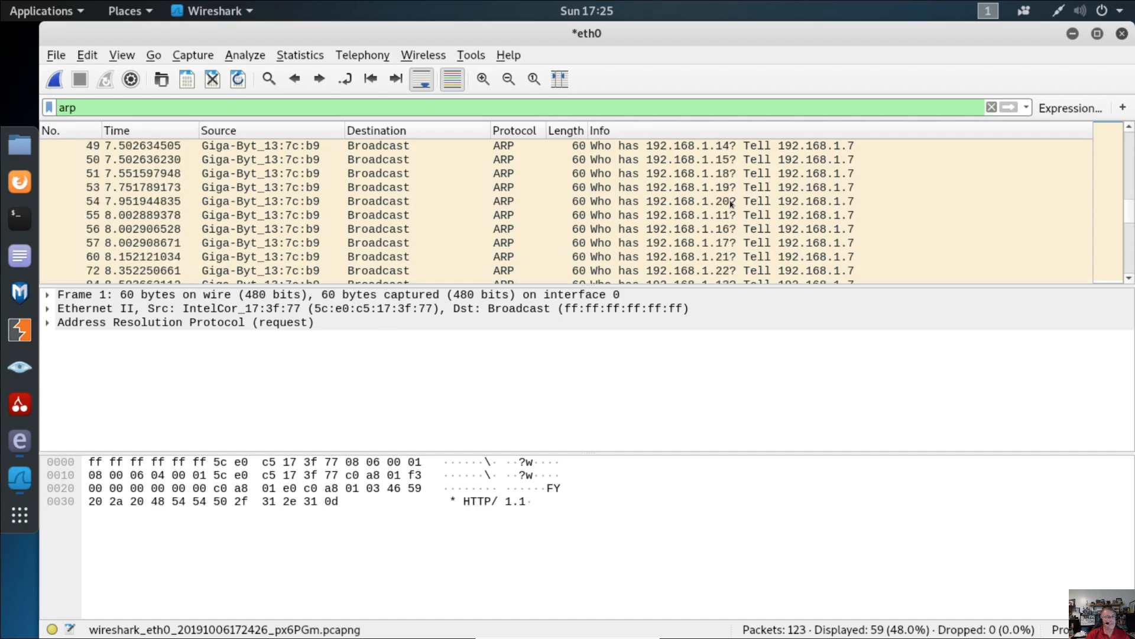
{"action": "scroll", "coordinate": [732, 204], "scroll_direction": "up", "scroll_amount": 6}
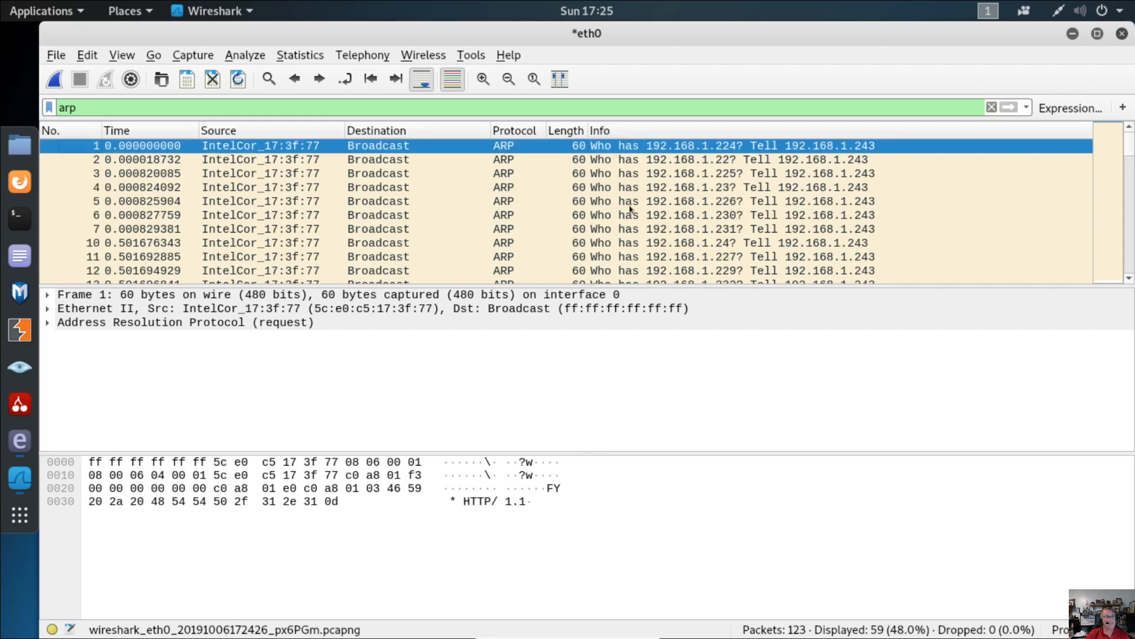
Record a fresh packet capture on eth0, stopping it once traffic is collected, and clear the "arp" display filter
{"action": "left_click", "coordinate": [103, 107]}
{"action": "left_click", "coordinate": [53, 81]}
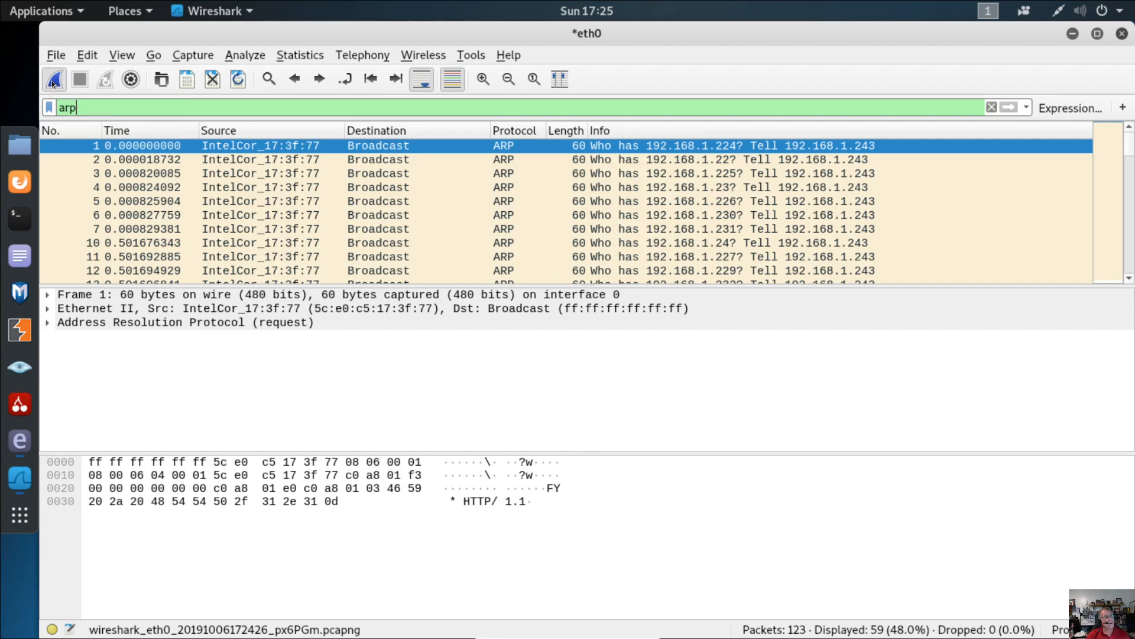
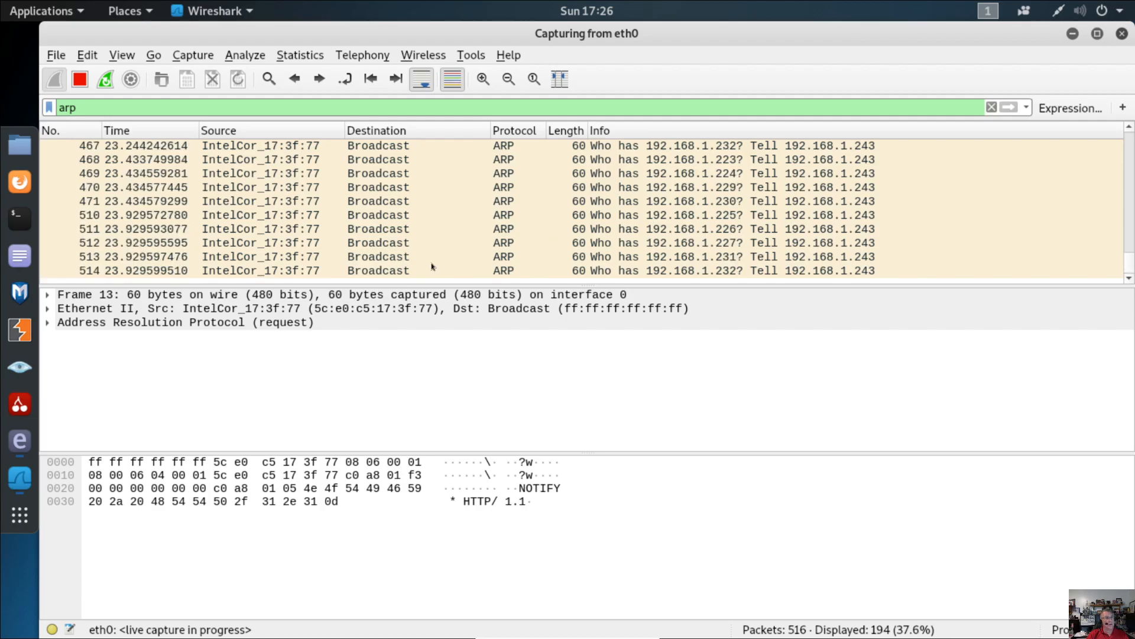
{"action": "left_click", "coordinate": [79, 79]}
{"action": "left_click", "coordinate": [992, 108]}
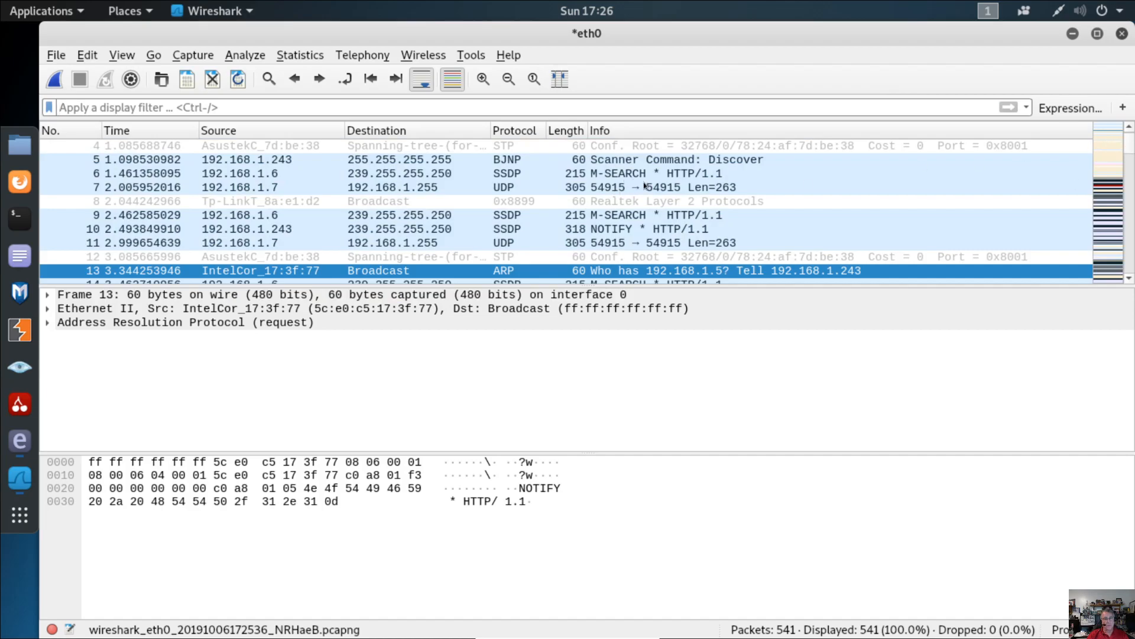
Examine the unfiltered packets of the new capture for ARP replies, ping requests and TCP traffic involving 192.168.1.6
{"action": "scroll", "coordinate": [694, 175], "scroll_direction": "down", "scroll_amount": 1}
{"action": "scroll", "coordinate": [694, 176], "scroll_direction": "up", "scroll_amount": 1}
{"action": "scroll", "coordinate": [694, 175], "scroll_direction": "down", "scroll_amount": 3}
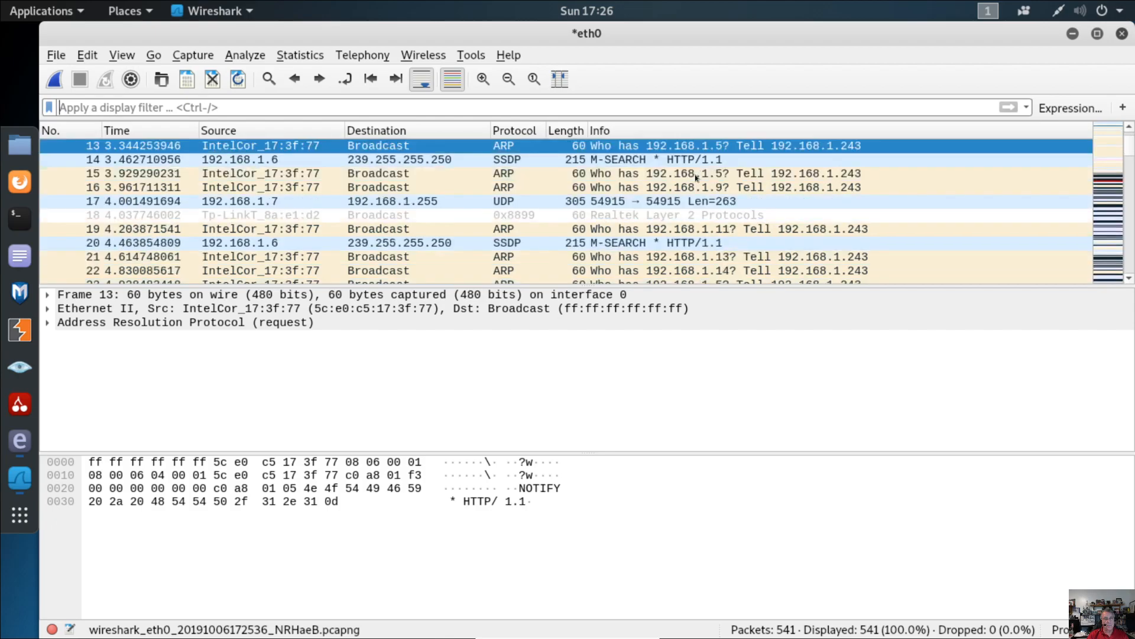
{"action": "scroll", "coordinate": [695, 175], "scroll_direction": "down", "scroll_amount": 6}
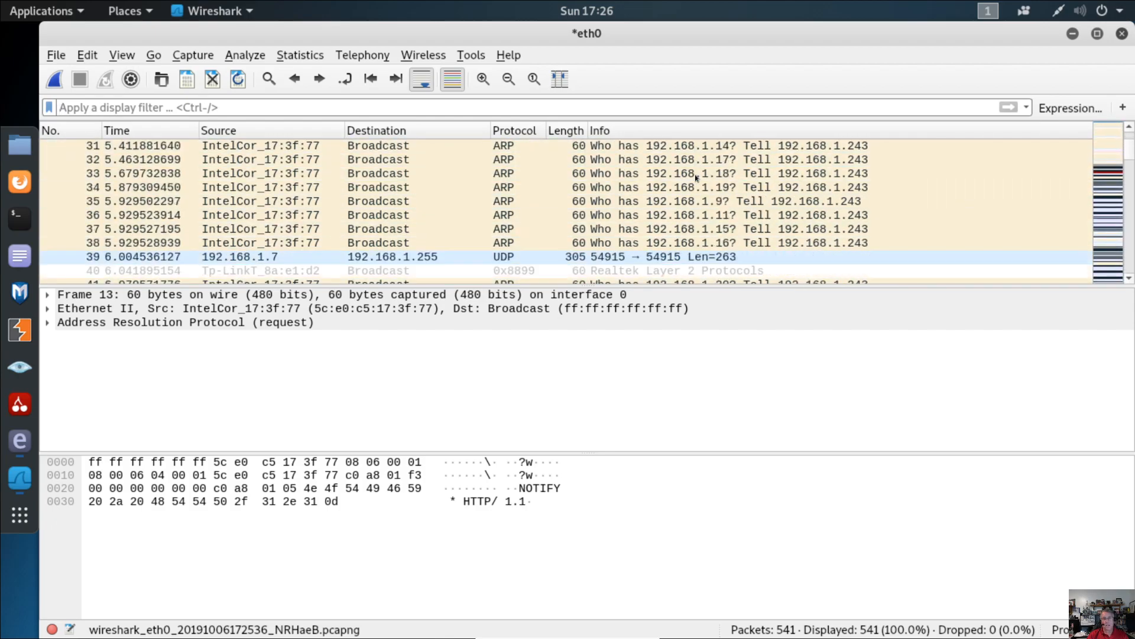
{"action": "scroll", "coordinate": [695, 176], "scroll_direction": "down", "scroll_amount": 9}
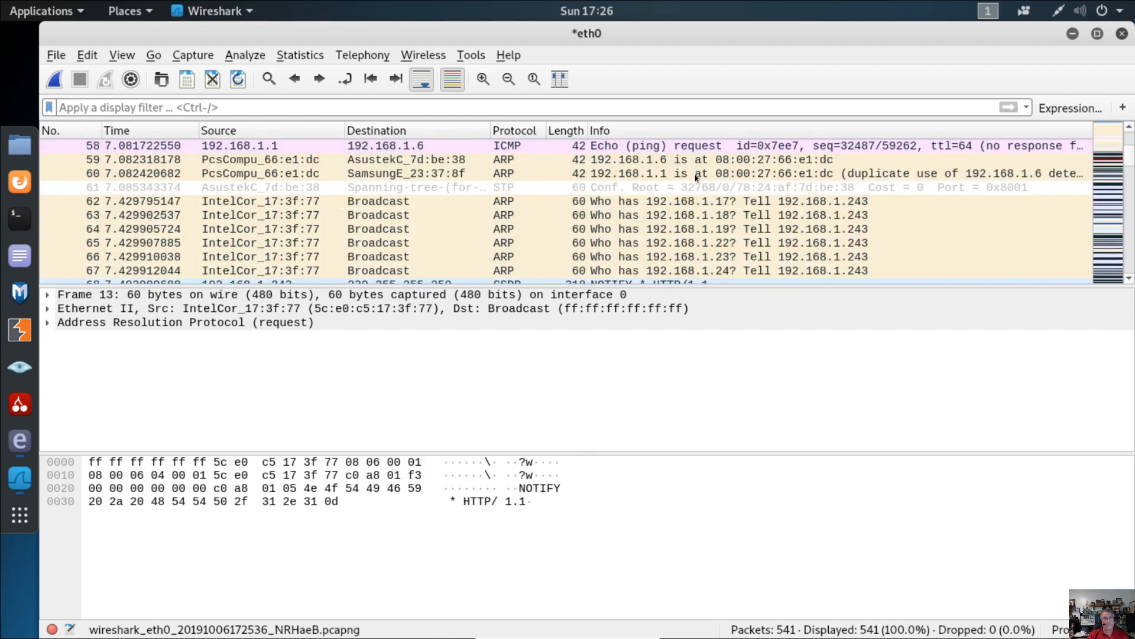
{"action": "scroll", "coordinate": [696, 176], "scroll_direction": "up", "scroll_amount": 2}
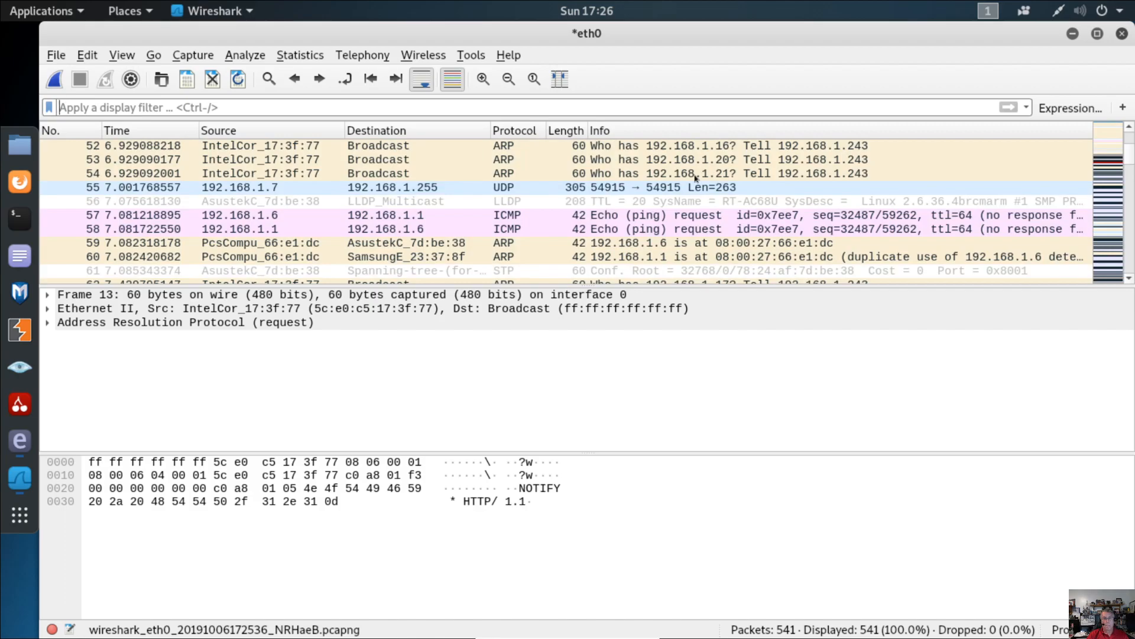
{"action": "scroll", "coordinate": [696, 176], "scroll_direction": "down", "scroll_amount": 10}
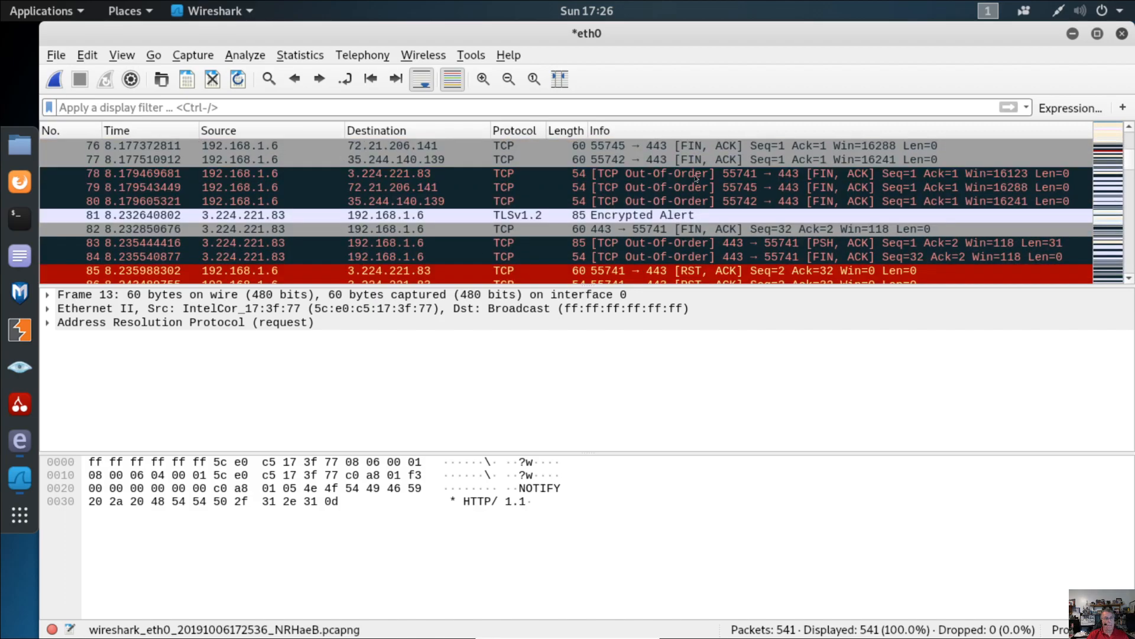
{"action": "scroll", "coordinate": [696, 177], "scroll_direction": "up", "scroll_amount": 2}
{"action": "scroll", "coordinate": [696, 178], "scroll_direction": "down", "scroll_amount": 8}
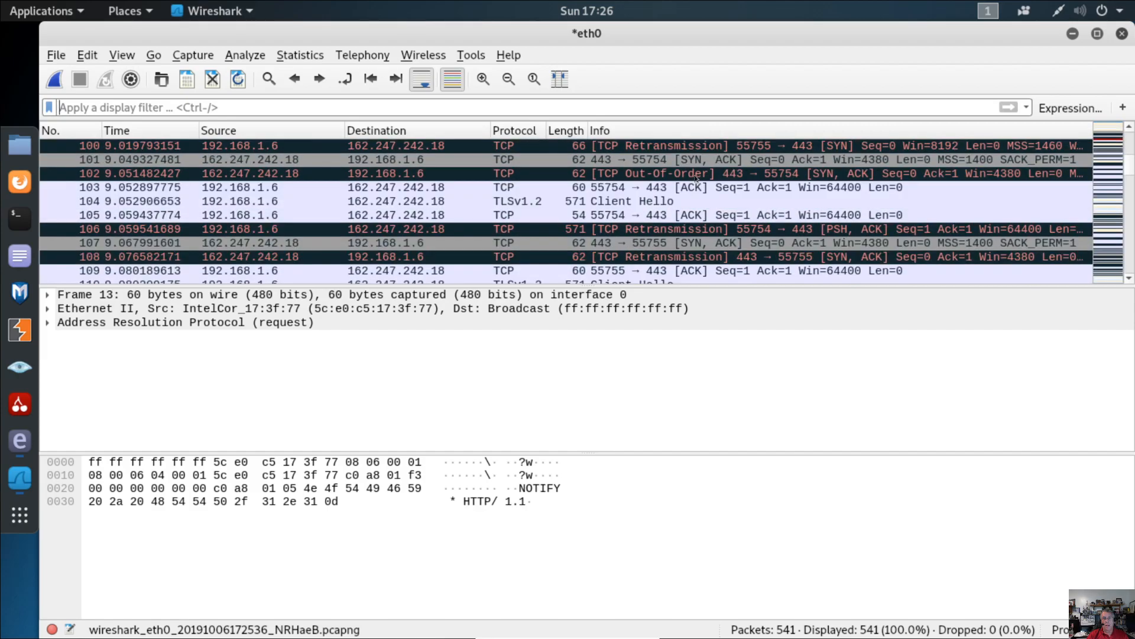
Examine the TCP and TLS packets exchanged between 192.168.1.6 and 162.247.242.18, including the flagged retransmissions
{"action": "scroll", "coordinate": [696, 177], "scroll_direction": "down", "scroll_amount": 2}
{"action": "scroll", "coordinate": [696, 177], "scroll_direction": "up", "scroll_amount": 2}
{"action": "scroll", "coordinate": [696, 177], "scroll_direction": "down", "scroll_amount": 2}
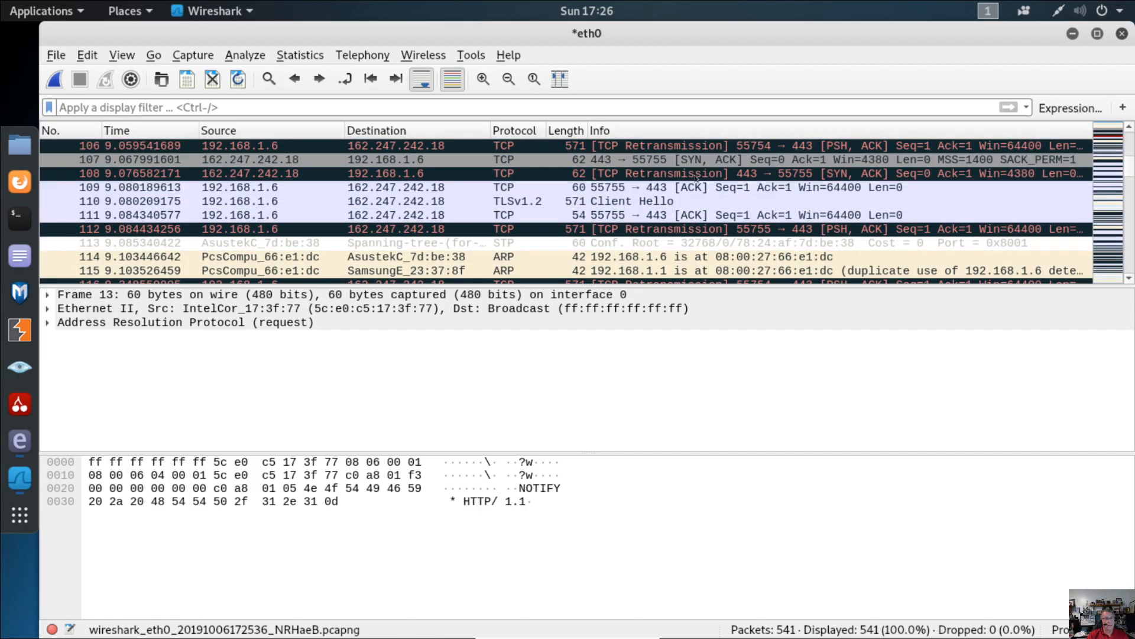
{"action": "scroll", "coordinate": [696, 177], "scroll_direction": "down", "scroll_amount": 7}
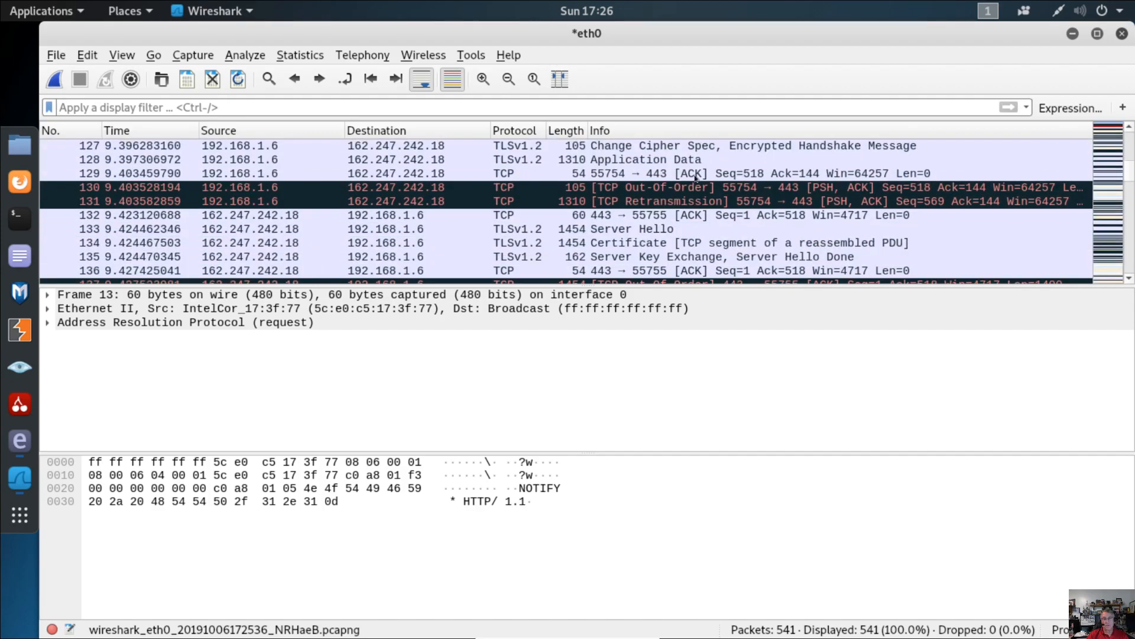
{"action": "scroll", "coordinate": [696, 178], "scroll_direction": "down", "scroll_amount": 5}
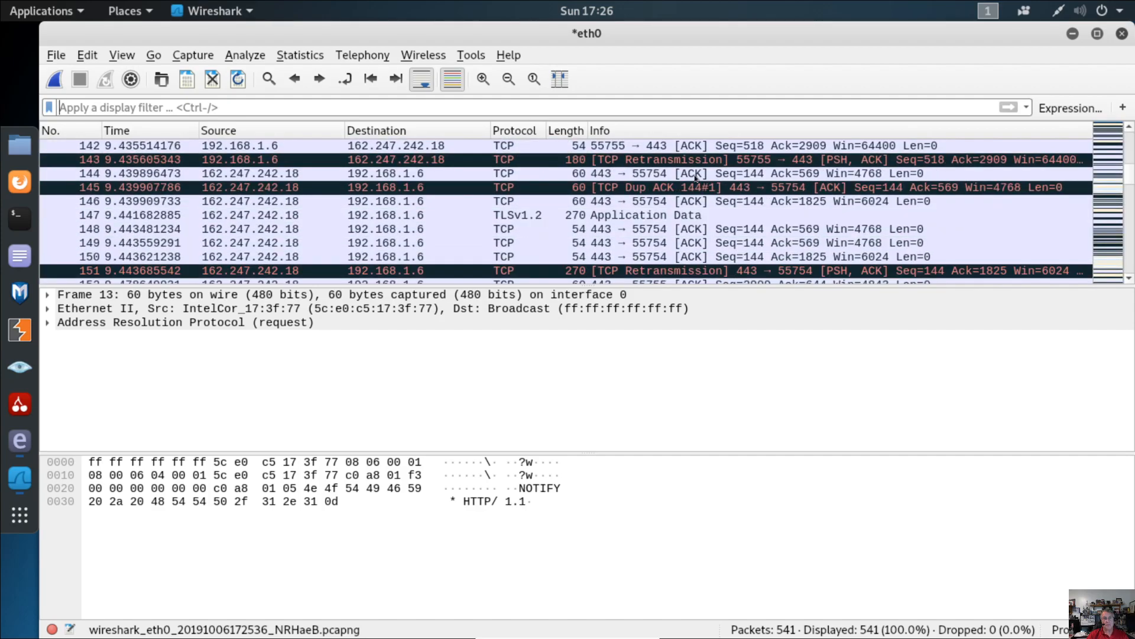
{"action": "scroll", "coordinate": [696, 178], "scroll_direction": "down", "scroll_amount": 1}
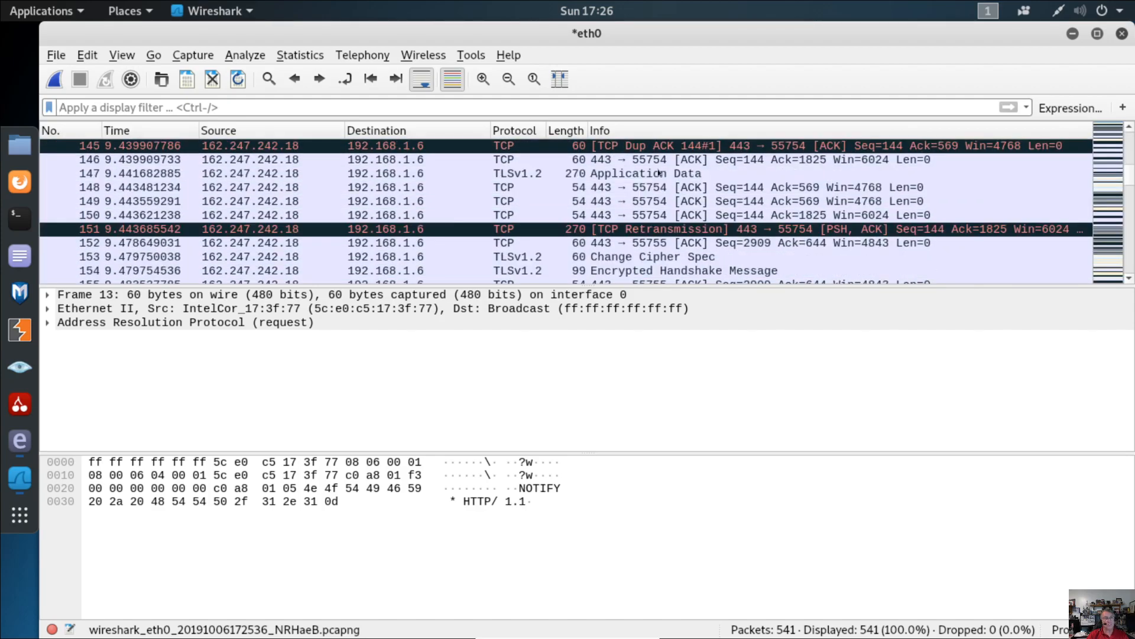
Apply the display filter "arp" to the captured packets
{"action": "left_click", "coordinate": [342, 106]}
{"action": "type", "text": "ar"}
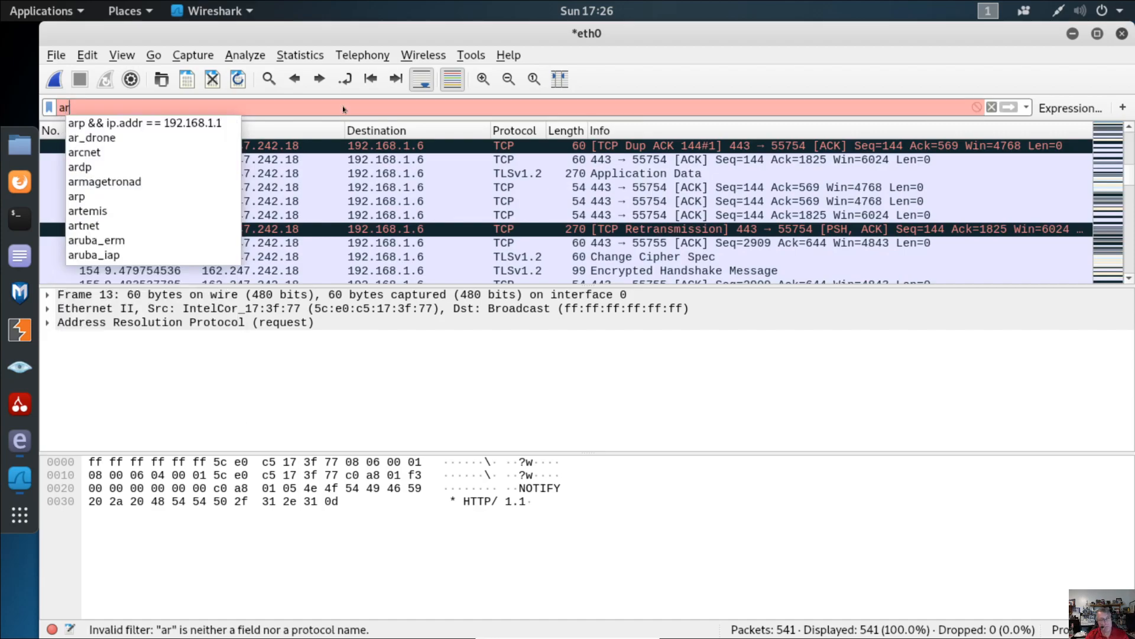
{"action": "type", "text": "p"}
{"action": "key", "text": "Return"}
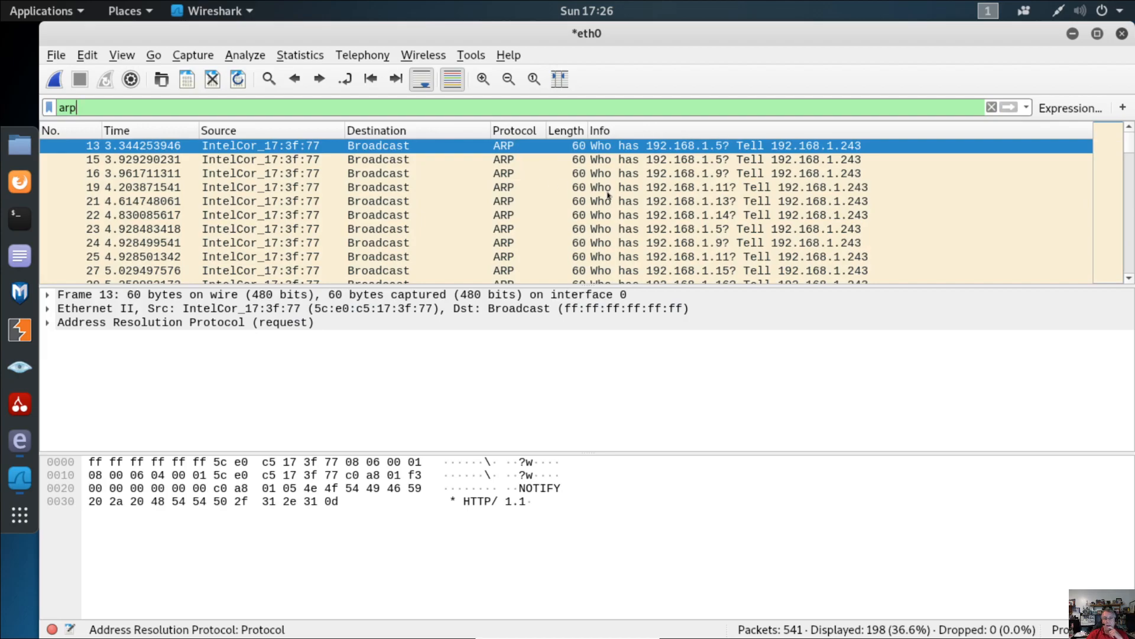
Examine the filtered packets for ARP replies that claim 192.168.1.6 and 192.168.1.1, and return to the first packet
{"action": "scroll", "coordinate": [607, 196], "scroll_direction": "down", "scroll_amount": 1}
{"action": "scroll", "coordinate": [605, 196], "scroll_direction": "down", "scroll_amount": 9}
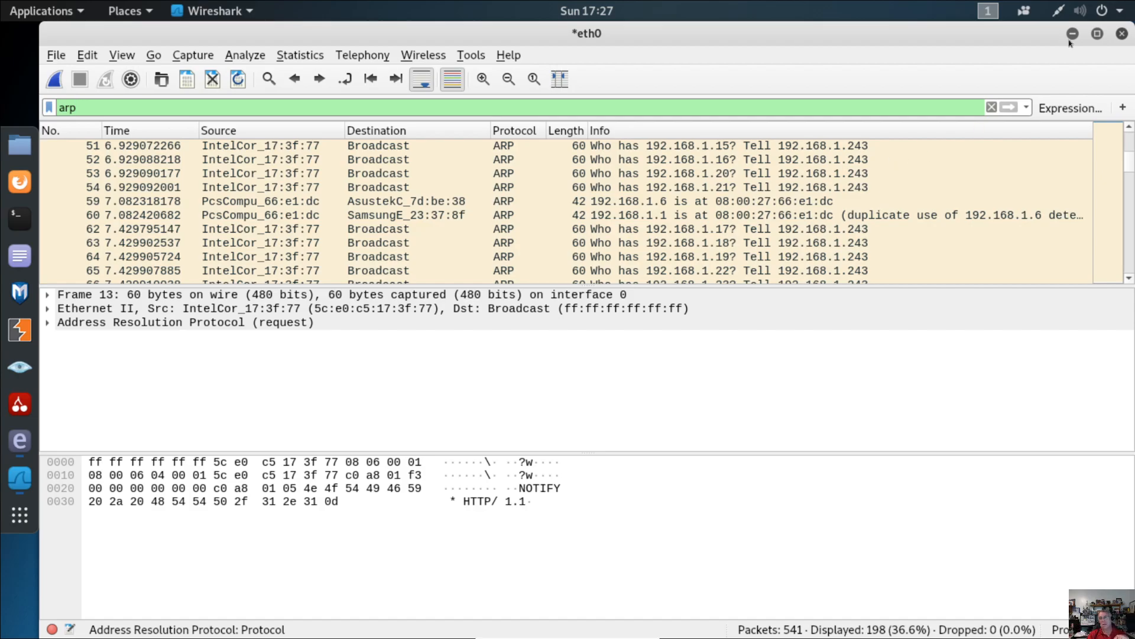
{"action": "scroll", "coordinate": [1132, 279], "scroll_direction": "down", "scroll_amount": 5}
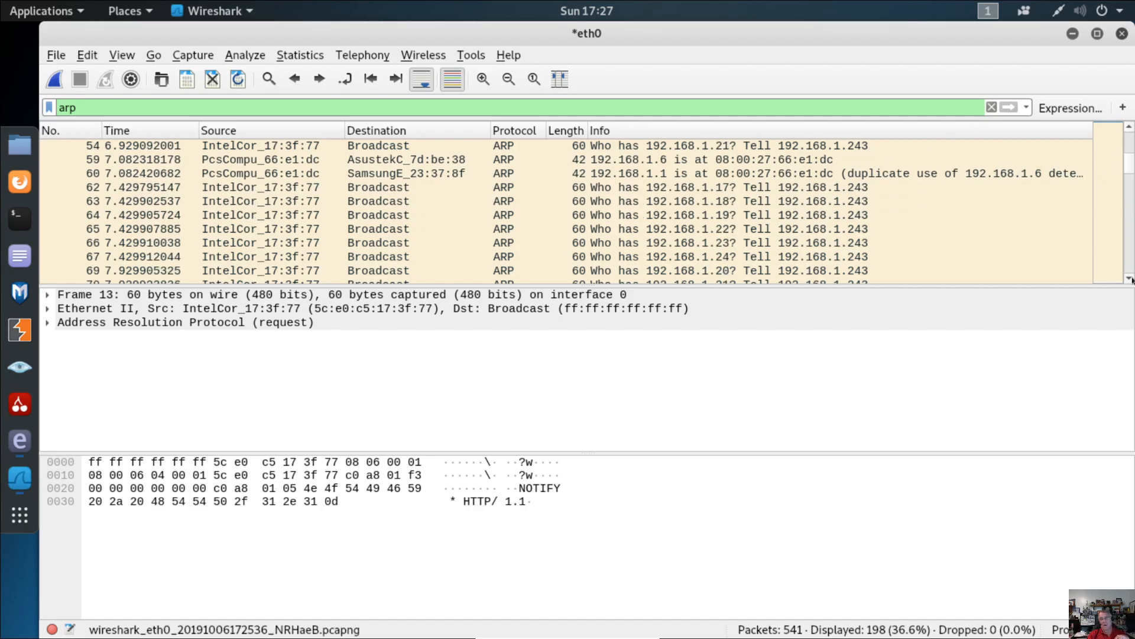
{"action": "scroll", "coordinate": [1132, 279], "scroll_direction": "down", "scroll_amount": 4}
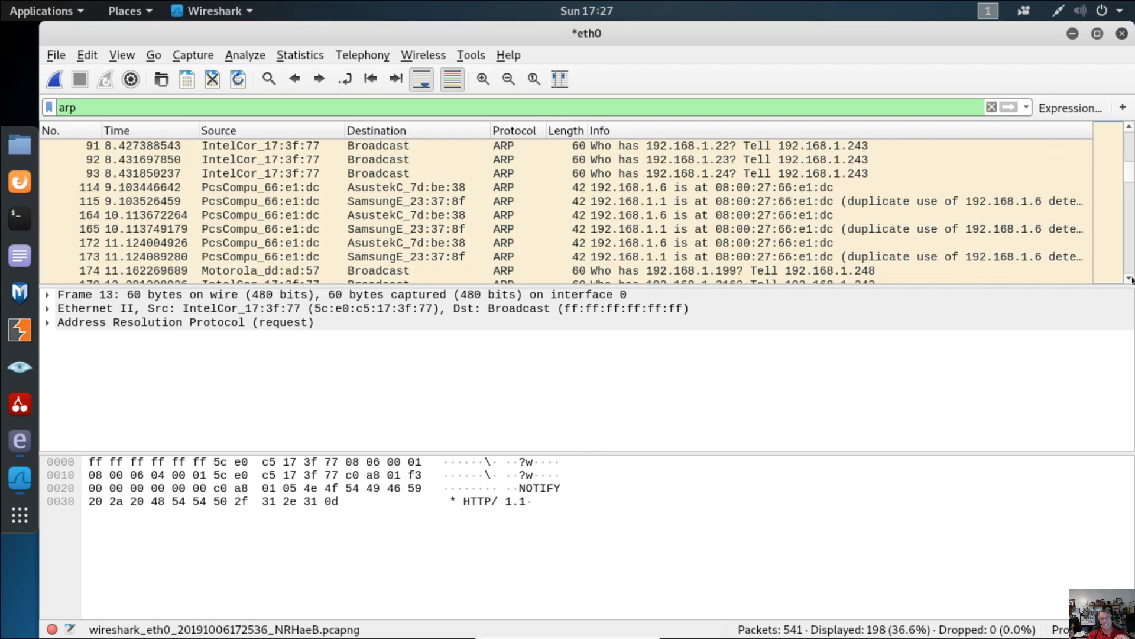
{"action": "scroll", "coordinate": [1132, 279], "scroll_direction": "down", "scroll_amount": 5}
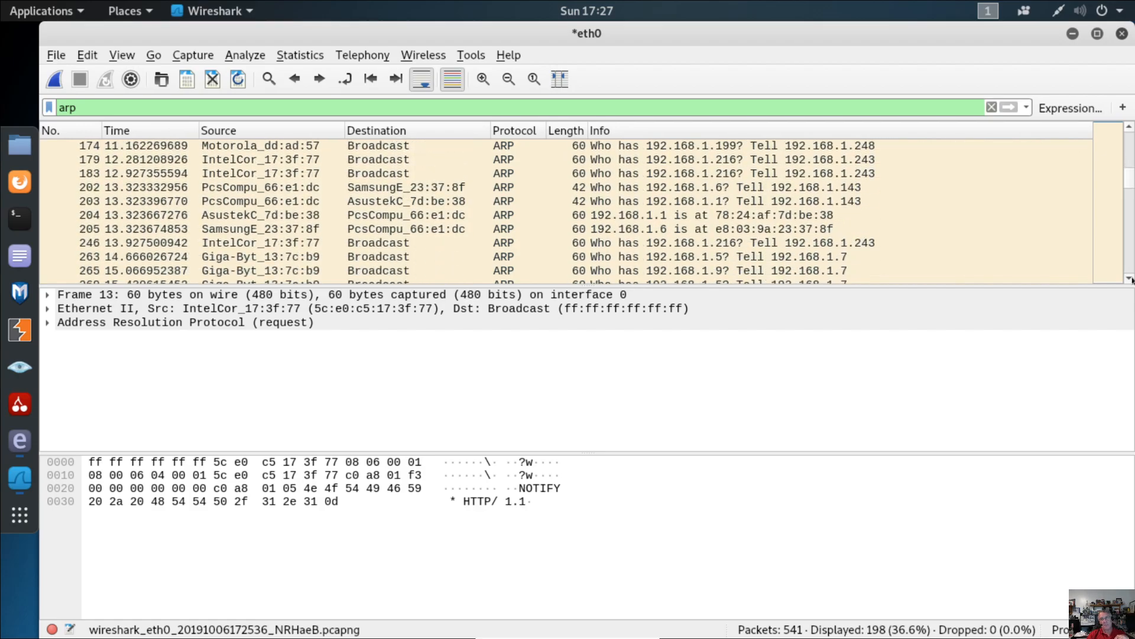
{"action": "scroll", "coordinate": [1132, 279], "scroll_direction": "down", "scroll_amount": 2}
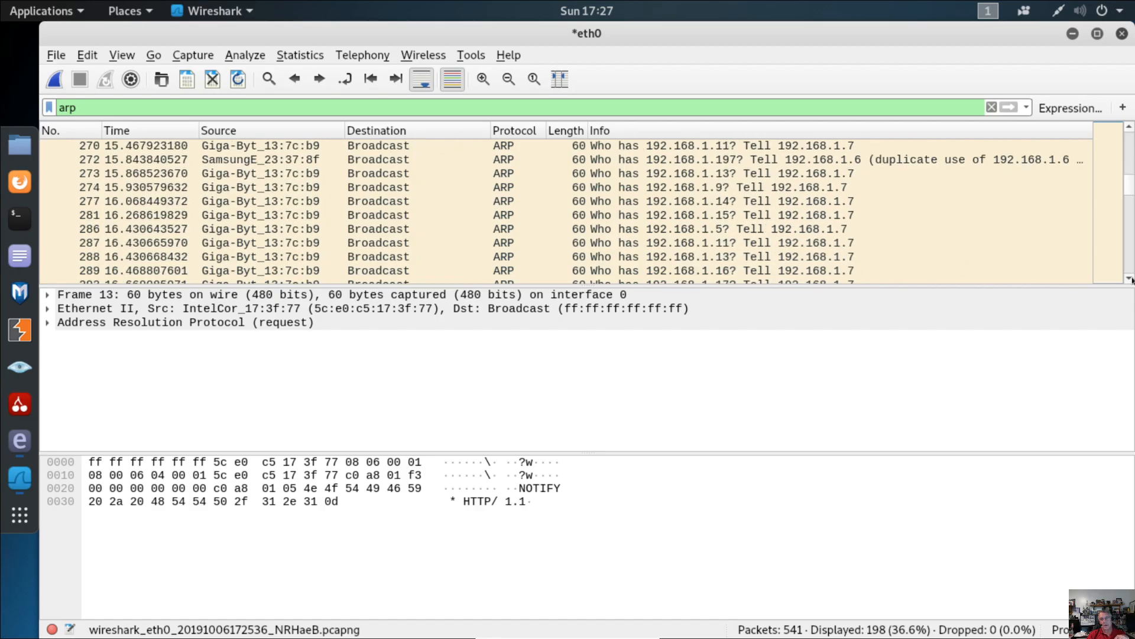
{"action": "left_click_drag", "start_coordinate": [1129, 190], "coordinate": [1111, 119]}
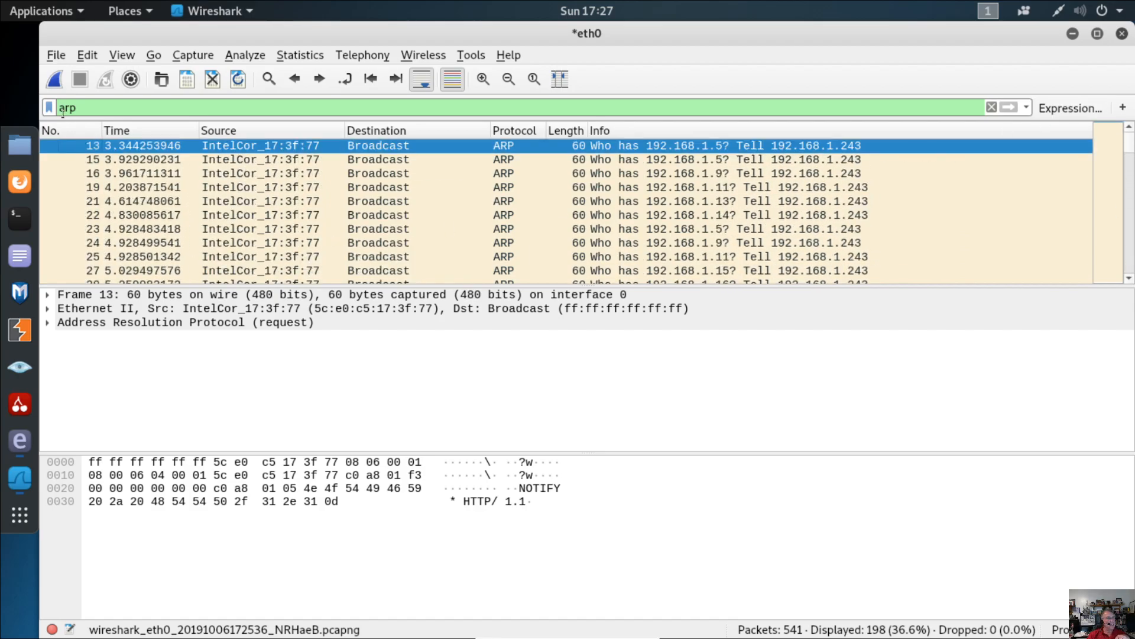
Record a new eth0 capture without saving the previous packets, clearing the "arp" display filter before stopping it
{"action": "left_click", "coordinate": [54, 80]}
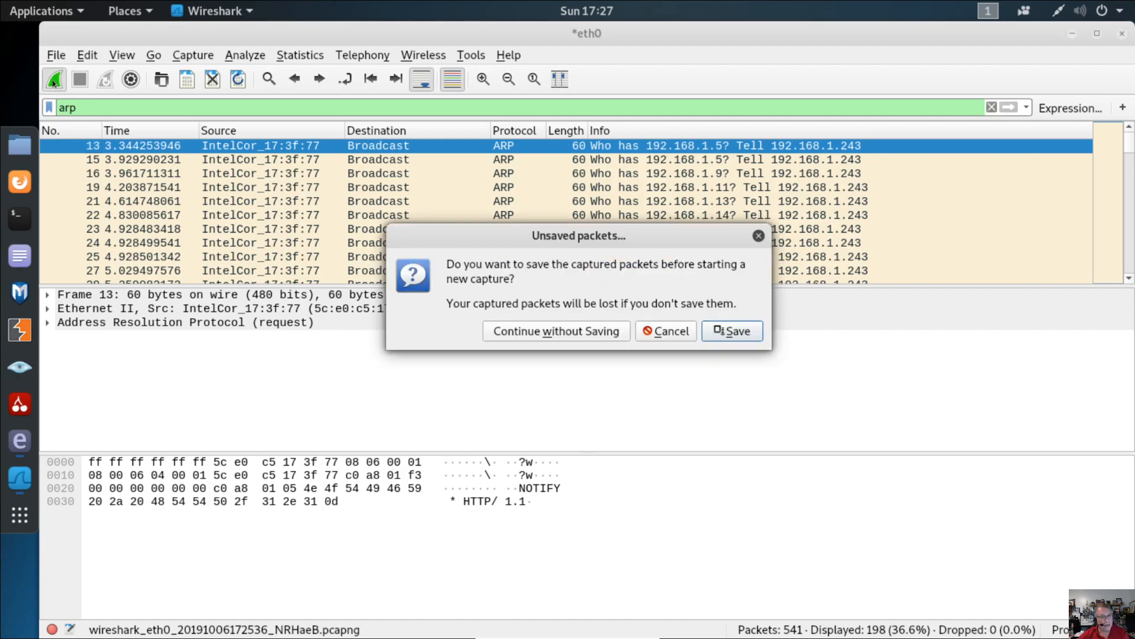
{"action": "left_click", "coordinate": [547, 331]}
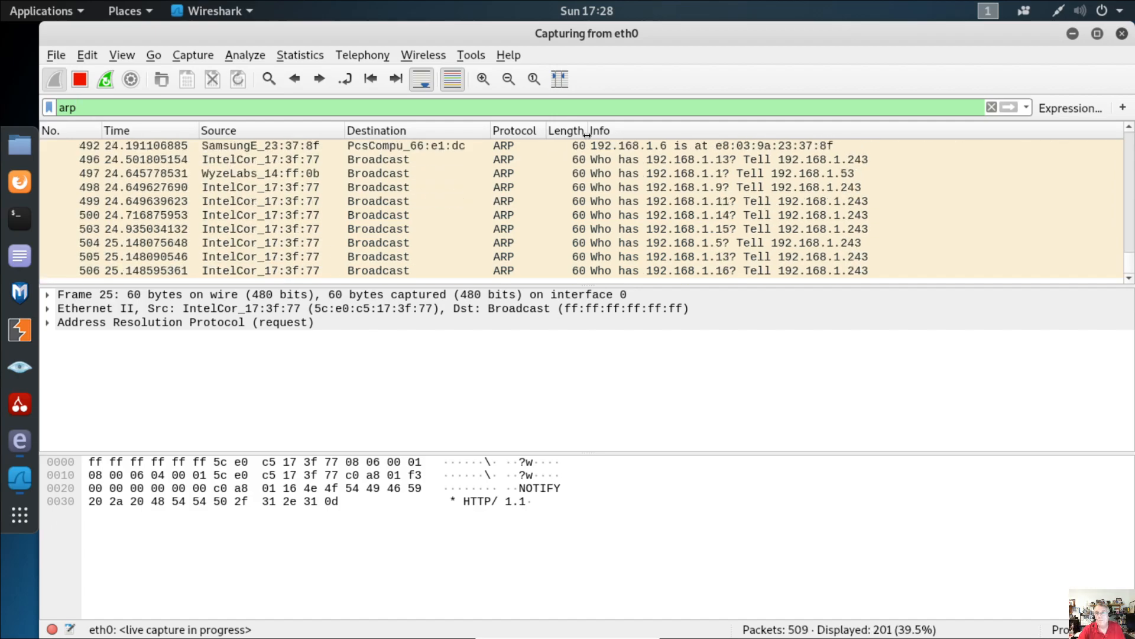
{"action": "left_click", "coordinate": [992, 107]}
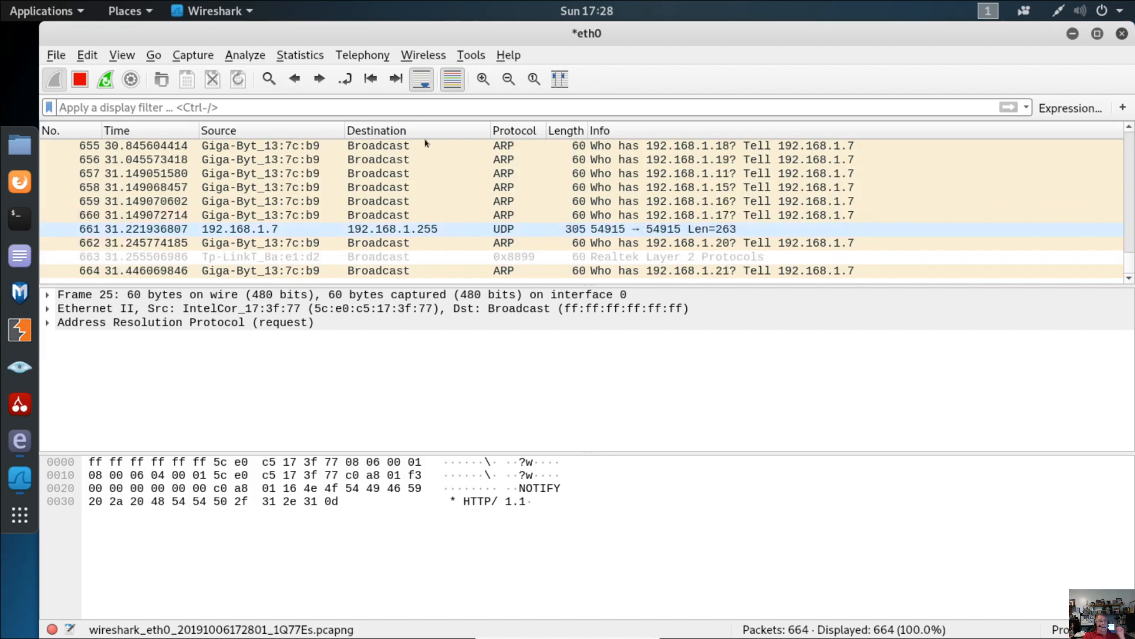
{"action": "left_click", "coordinate": [80, 79]}
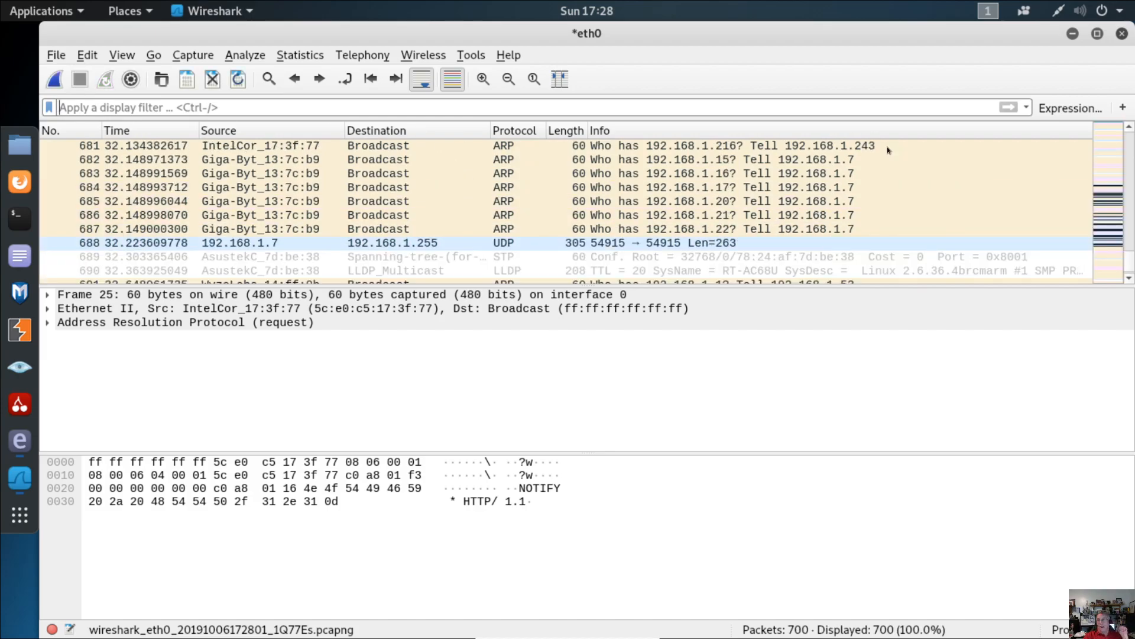
Examine the new capture from its first packet for TCP, DNS and ping traffic involving 192.168.1.6
{"action": "left_click_drag", "start_coordinate": [1131, 263], "coordinate": [1127, 129]}
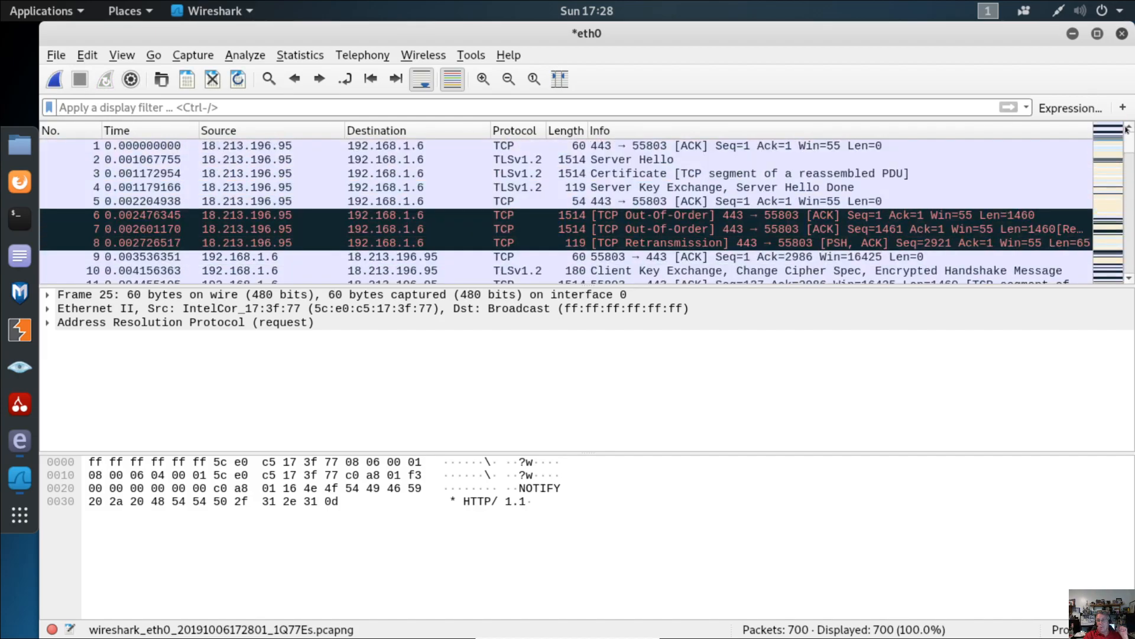
{"action": "scroll", "coordinate": [873, 204], "scroll_direction": "down", "scroll_amount": 8}
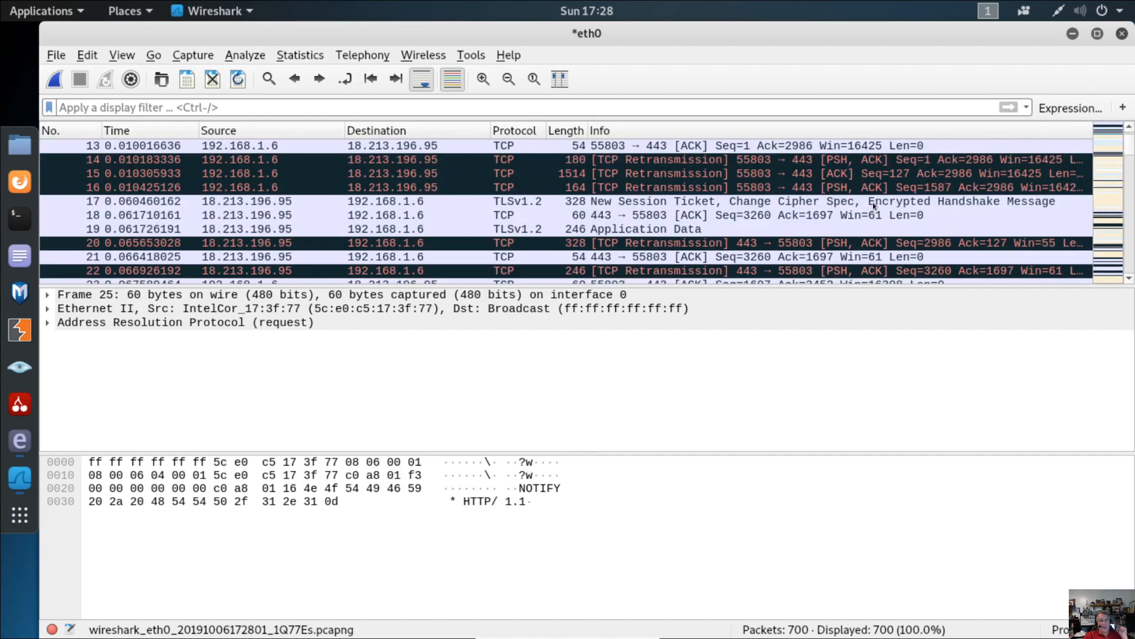
{"action": "scroll", "coordinate": [873, 202], "scroll_direction": "down", "scroll_amount": 13}
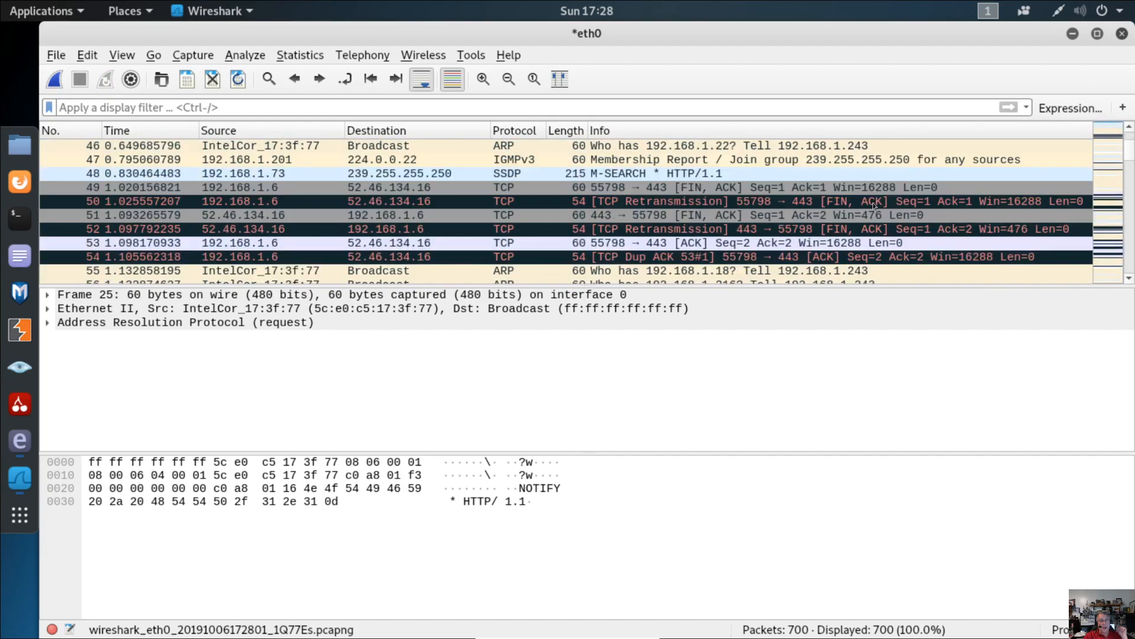
{"action": "scroll", "coordinate": [873, 202], "scroll_direction": "down", "scroll_amount": 15}
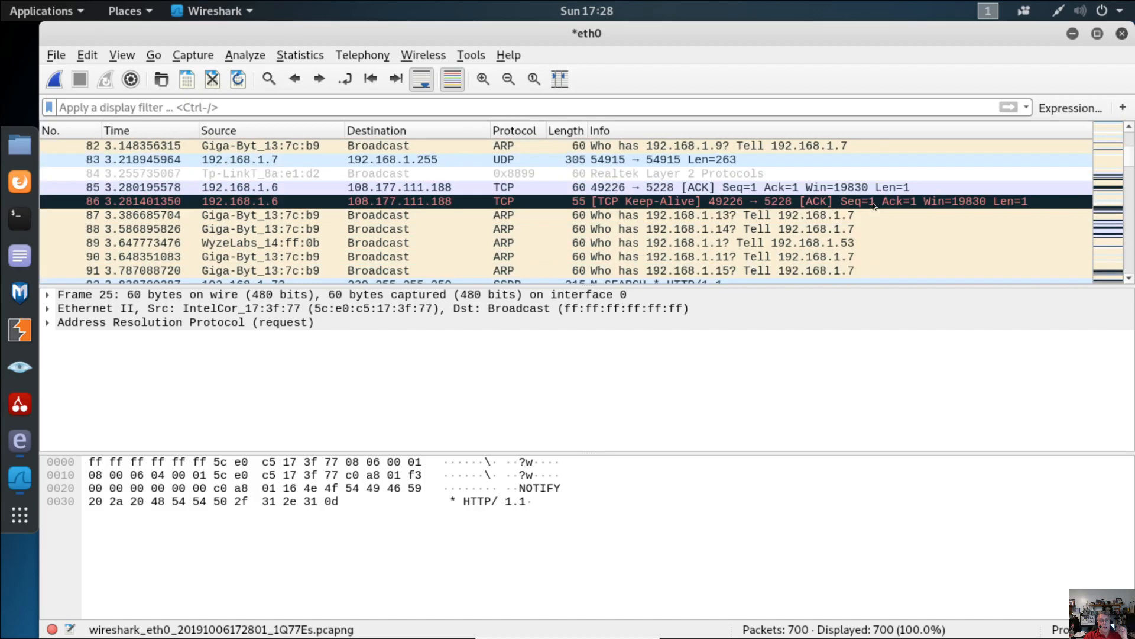
{"action": "scroll", "coordinate": [873, 202], "scroll_direction": "down", "scroll_amount": 10}
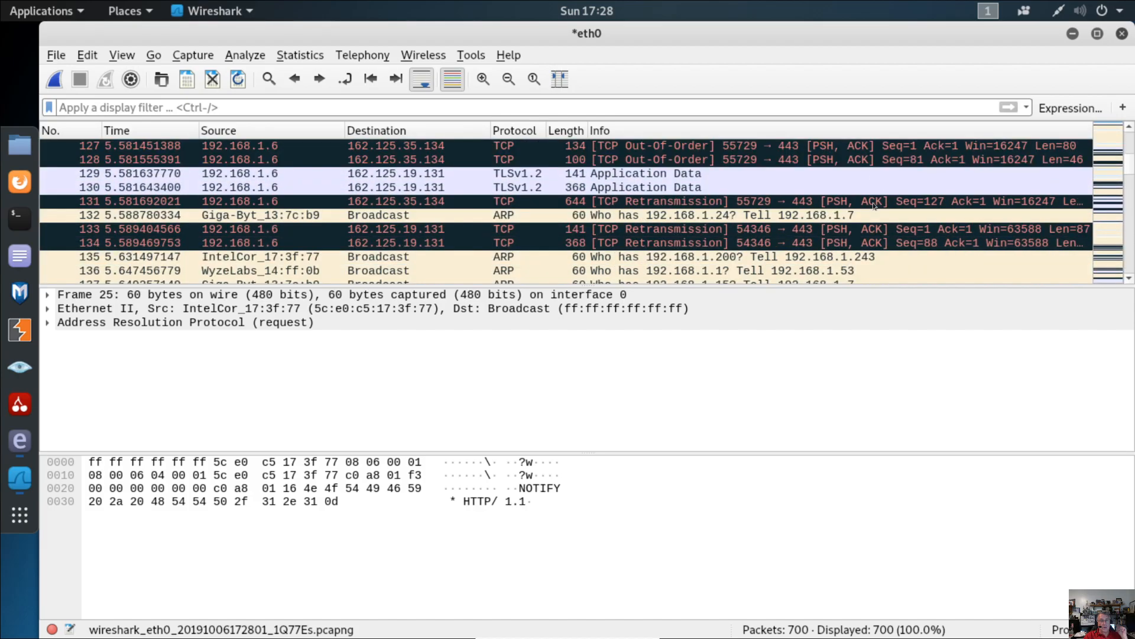
{"action": "scroll", "coordinate": [872, 202], "scroll_direction": "down", "scroll_amount": 13}
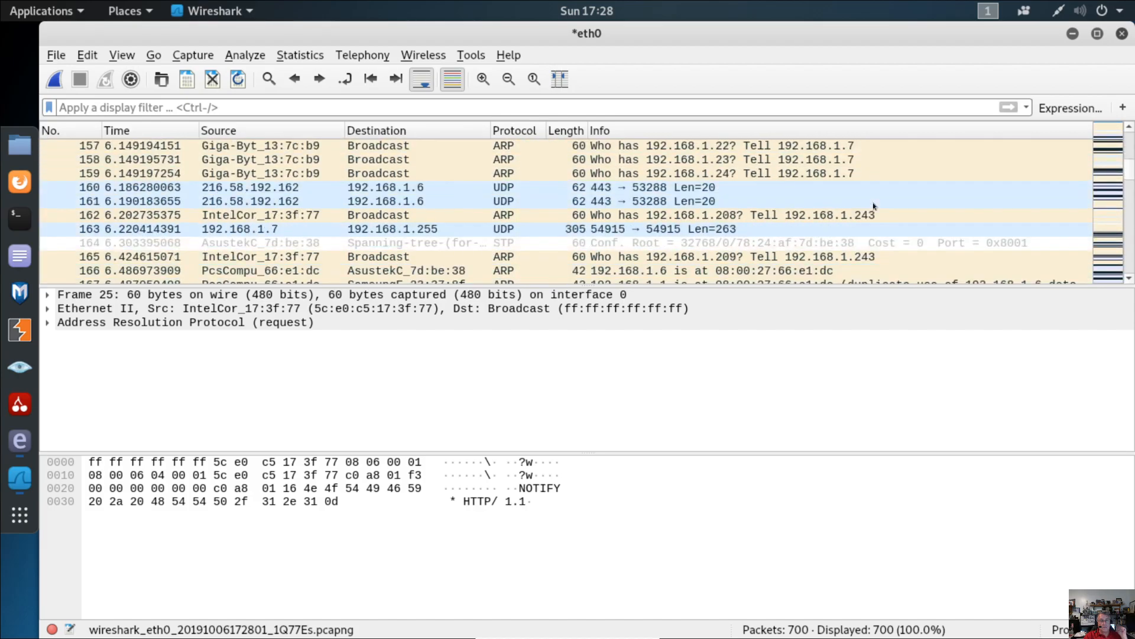
{"action": "scroll", "coordinate": [873, 204], "scroll_direction": "down", "scroll_amount": 15}
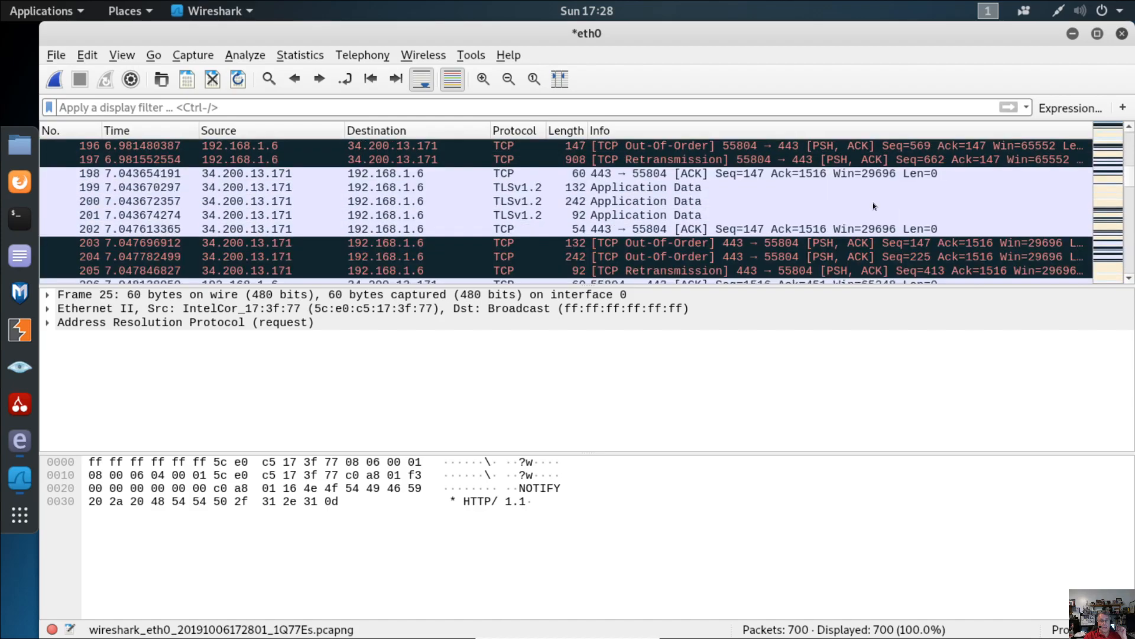
{"action": "scroll", "coordinate": [873, 202], "scroll_direction": "down", "scroll_amount": 17}
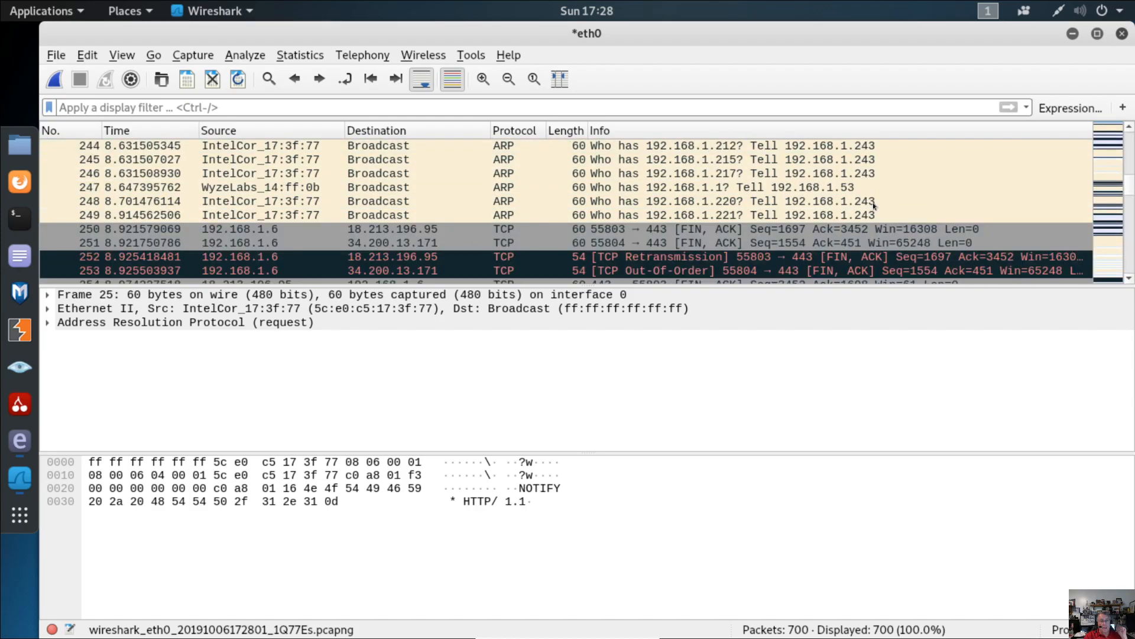
{"action": "scroll", "coordinate": [874, 204], "scroll_direction": "down", "scroll_amount": 14}
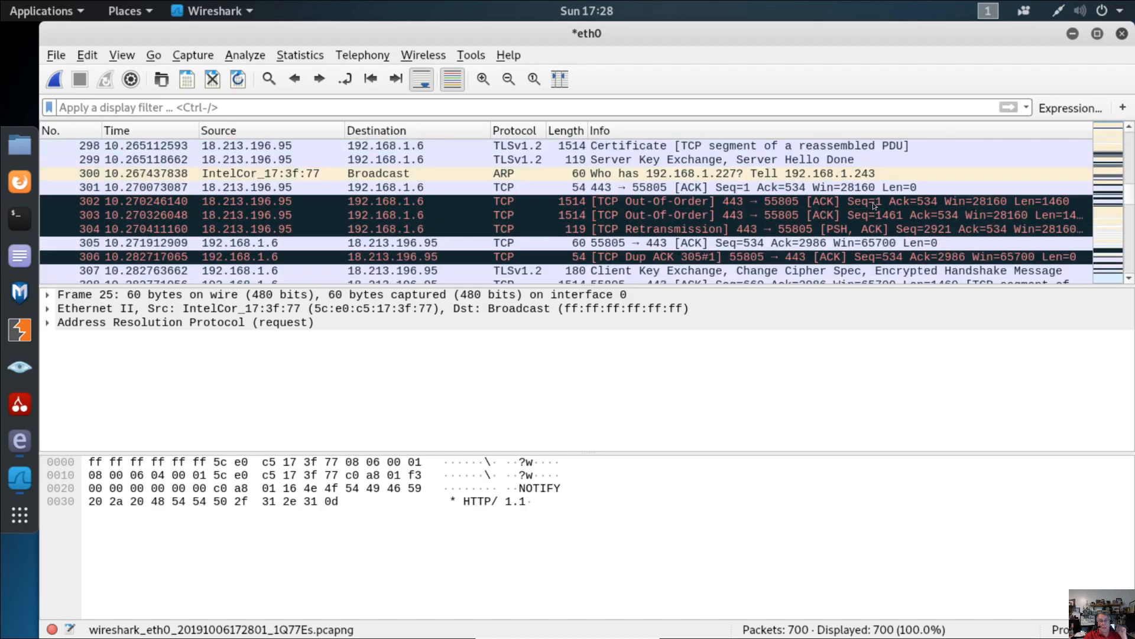
{"action": "scroll", "coordinate": [872, 202], "scroll_direction": "down", "scroll_amount": 8}
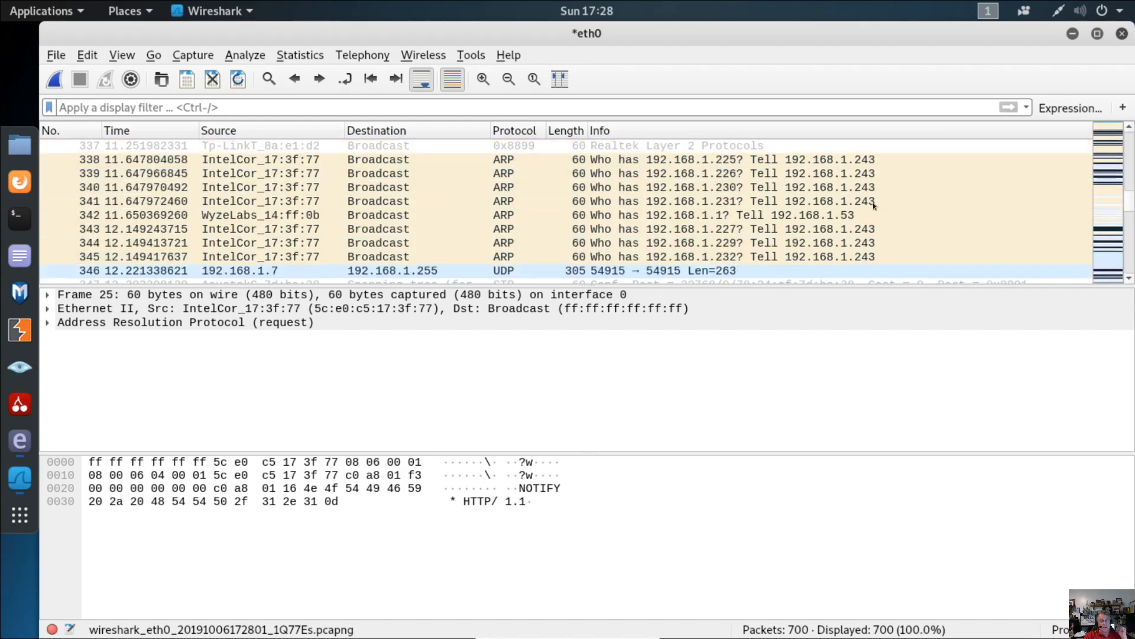
{"action": "scroll", "coordinate": [875, 192], "scroll_direction": "down", "scroll_amount": 1}
{"action": "scroll", "coordinate": [875, 192], "scroll_direction": "down", "scroll_amount": 12}
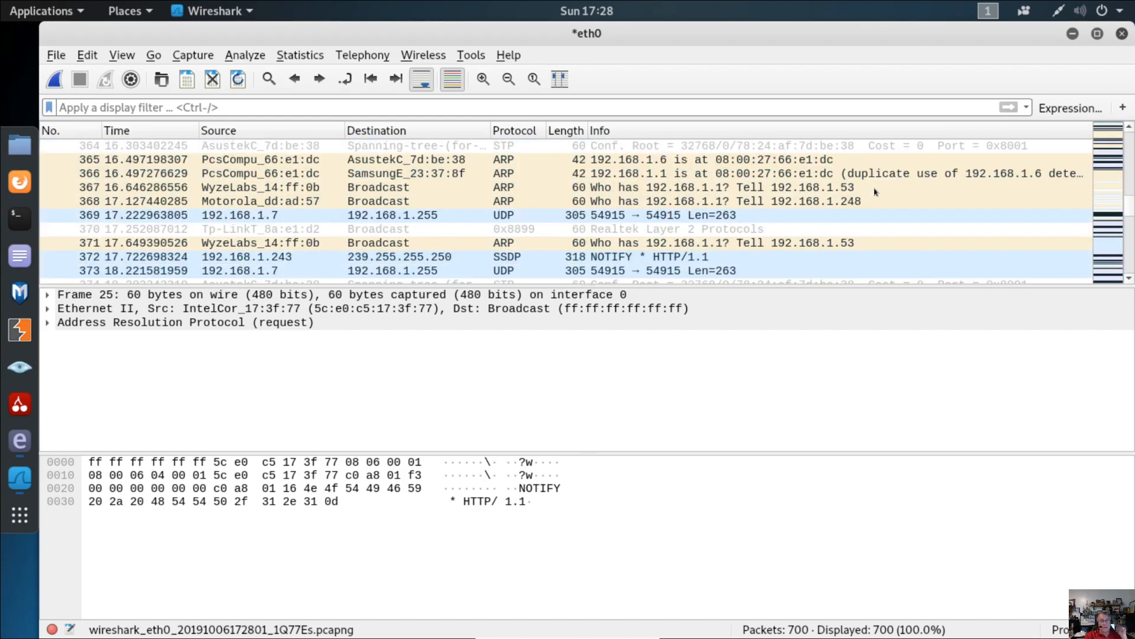
{"action": "scroll", "coordinate": [875, 192], "scroll_direction": "down", "scroll_amount": 18}
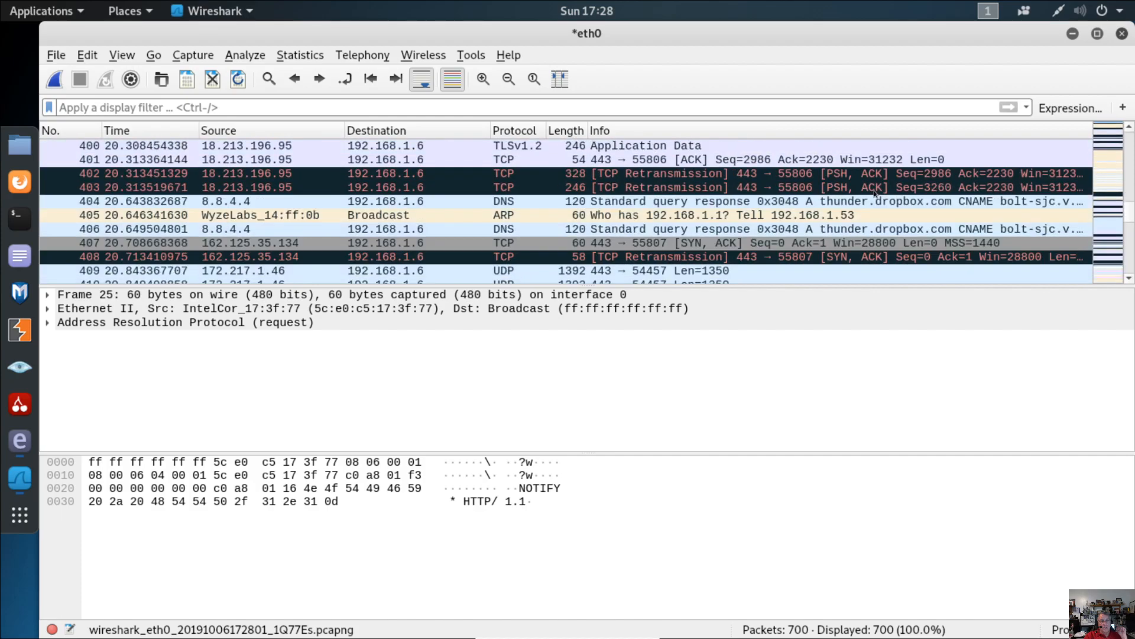
{"action": "scroll", "coordinate": [875, 193], "scroll_direction": "down", "scroll_amount": 2}
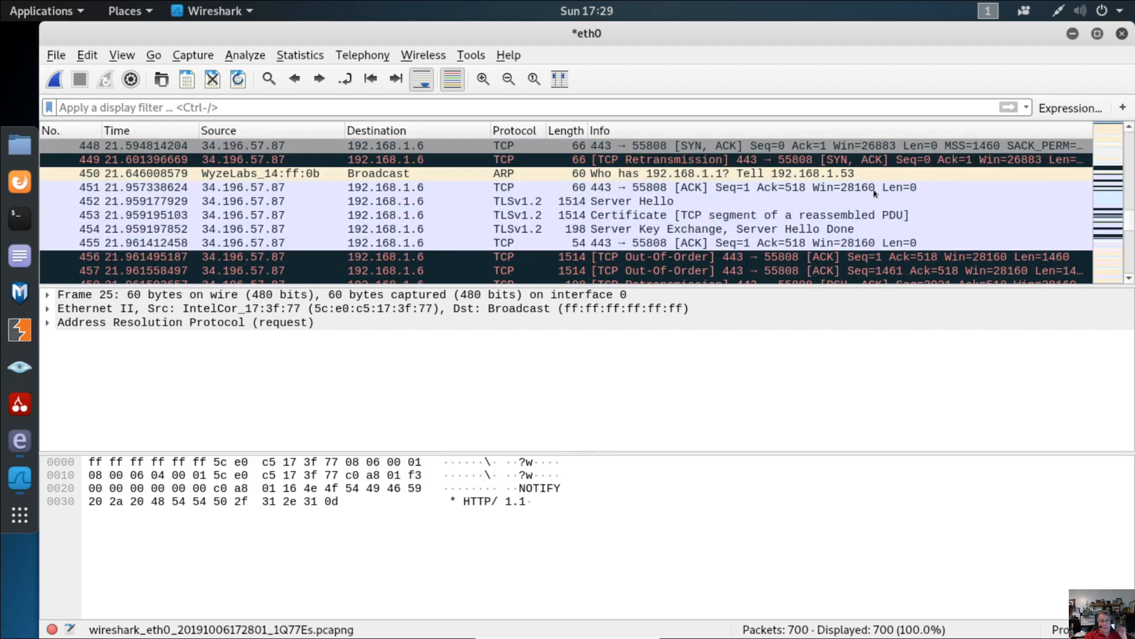
{"action": "scroll", "coordinate": [874, 194], "scroll_direction": "down", "scroll_amount": 10}
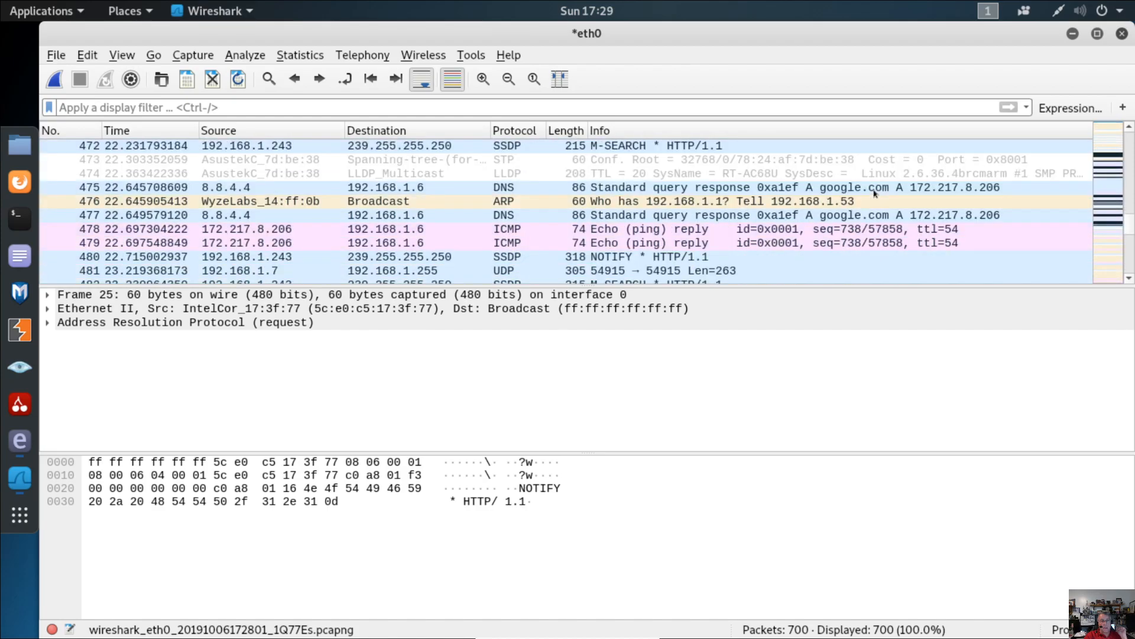
Examine the ICMP echo replies from 172.217.8.206 to 192.168.1.6 and the ARP packets around them
{"action": "scroll", "coordinate": [875, 193], "scroll_direction": "up", "scroll_amount": 1}
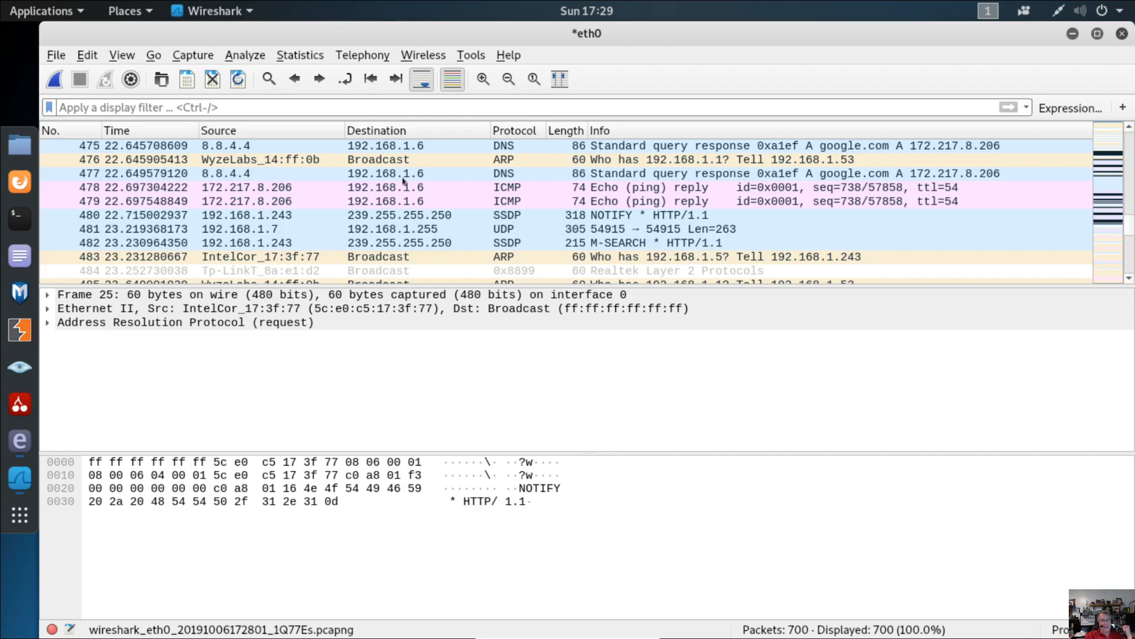
{"action": "scroll", "coordinate": [413, 200], "scroll_direction": "down", "scroll_amount": 3}
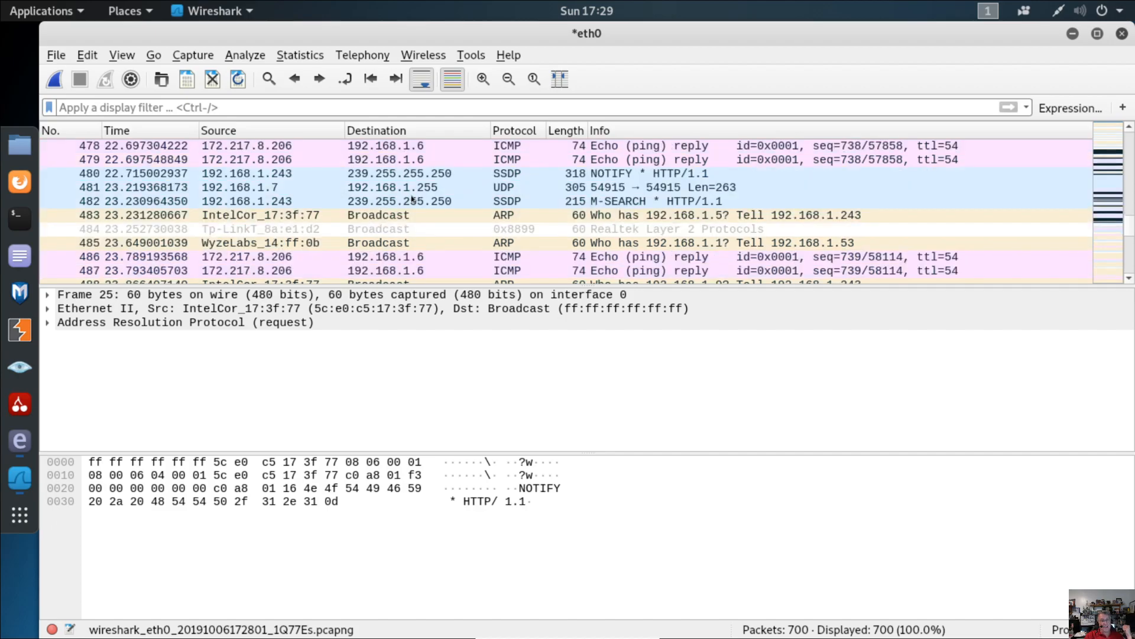
{"action": "scroll", "coordinate": [412, 199], "scroll_direction": "down", "scroll_amount": 1}
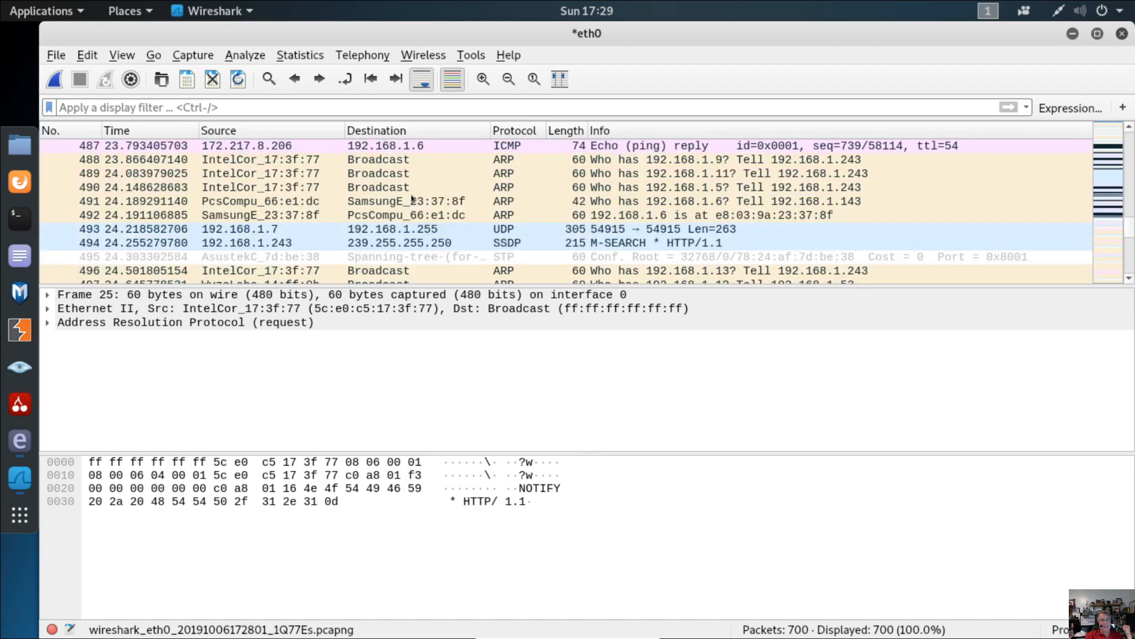
{"action": "scroll", "coordinate": [412, 200], "scroll_direction": "up", "scroll_amount": 2}
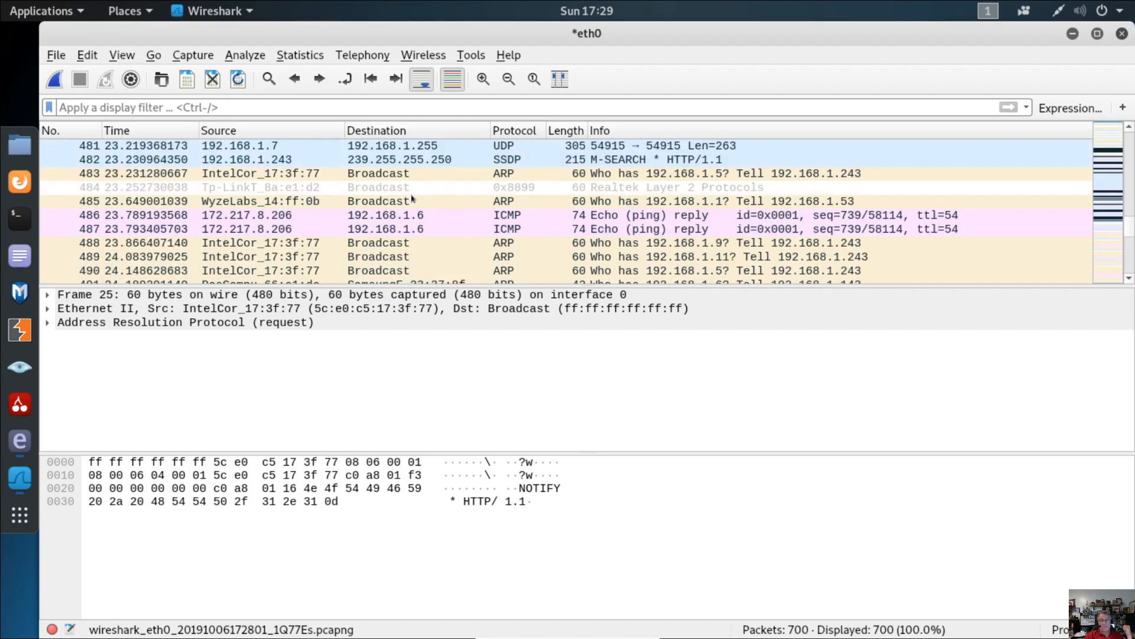
{"action": "scroll", "coordinate": [412, 199], "scroll_direction": "down", "scroll_amount": 5}
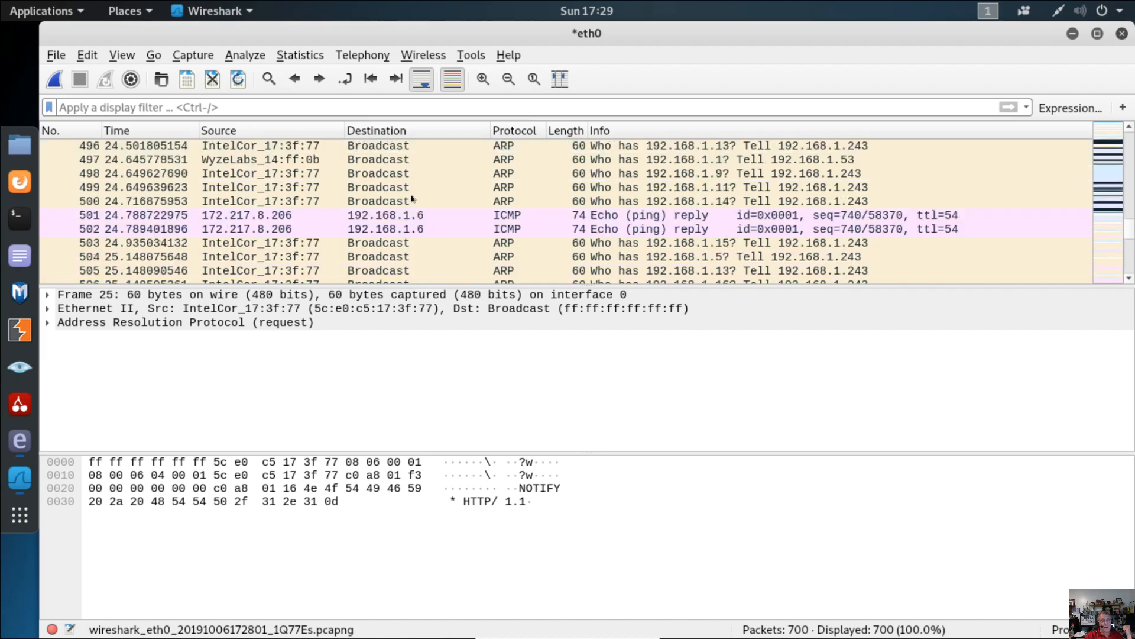
{"action": "scroll", "coordinate": [412, 198], "scroll_direction": "down", "scroll_amount": 6}
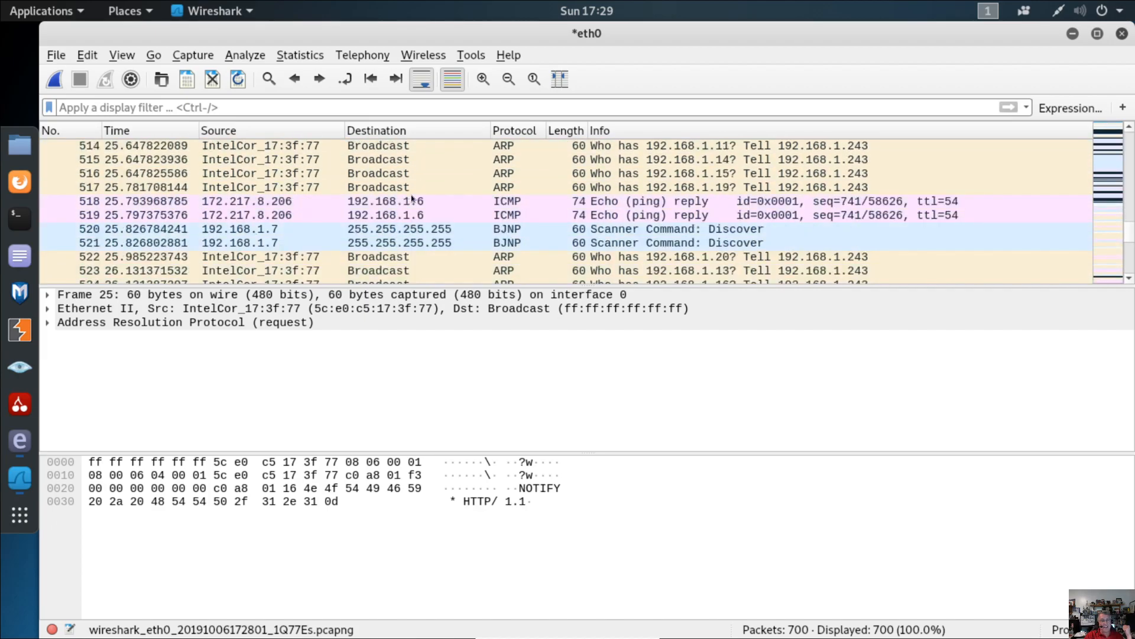
{"action": "scroll", "coordinate": [412, 199], "scroll_direction": "down", "scroll_amount": 1}
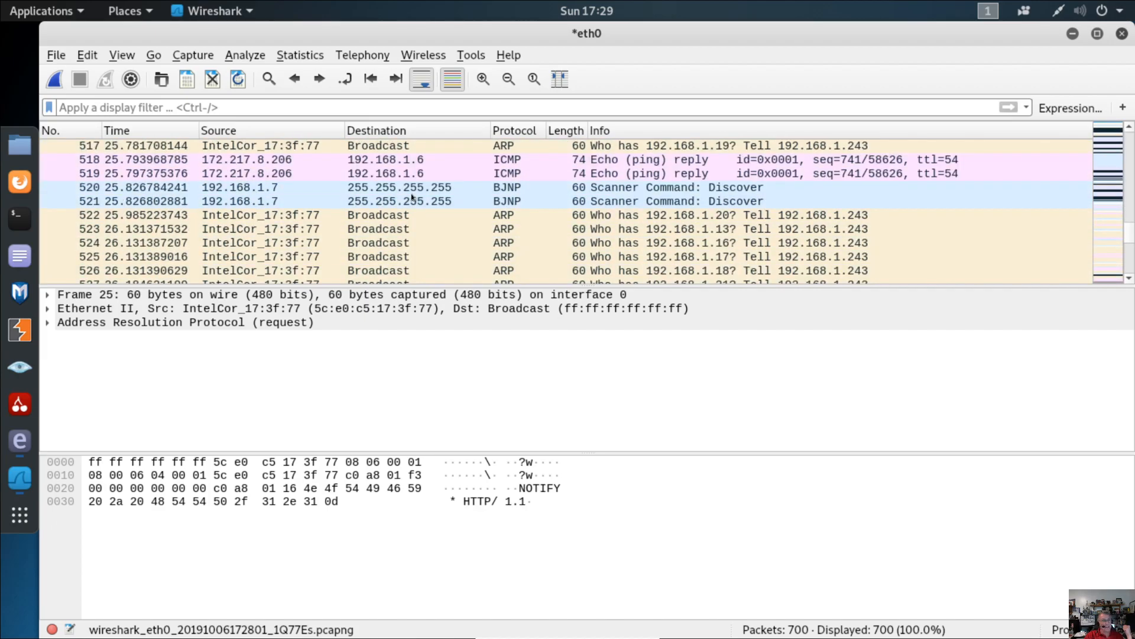
{"action": "scroll", "coordinate": [410, 193], "scroll_direction": "down", "scroll_amount": 7}
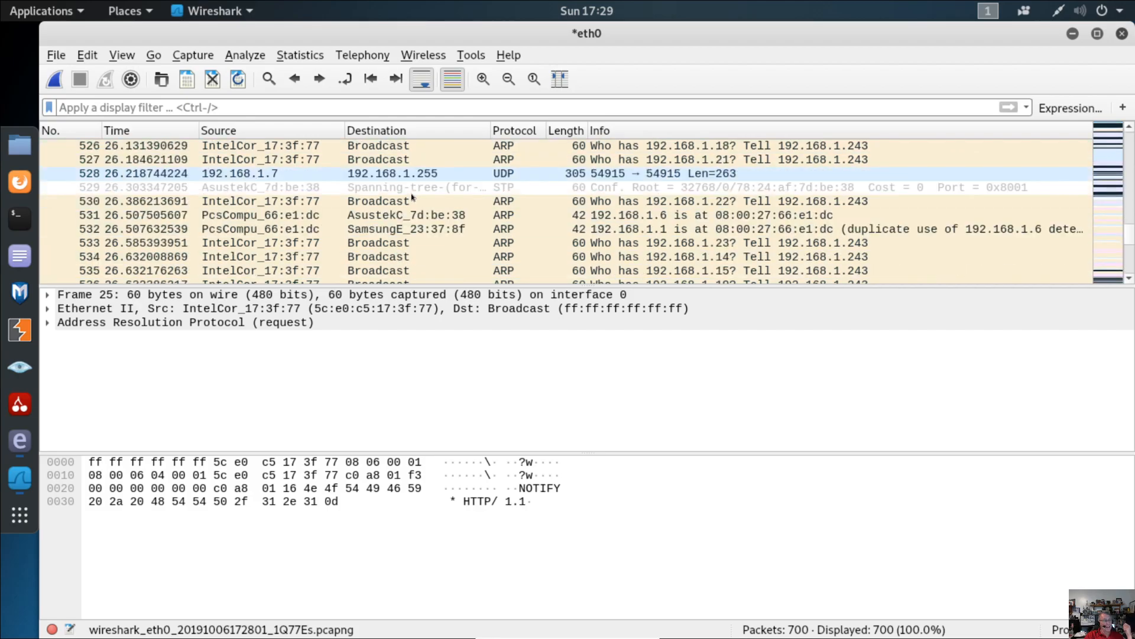